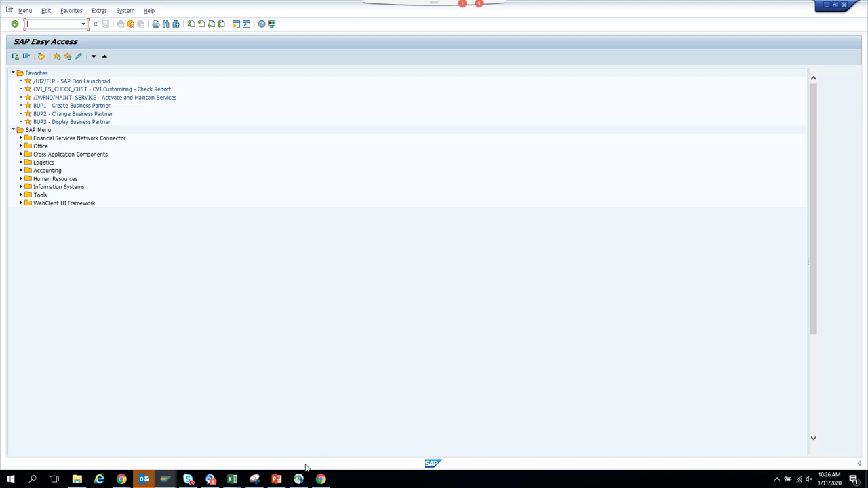
# Switch to PowerPoint, highlight the "Identify the Business Object" point on the workflow development slide, and return to SAP
pyautogui.click(277, 479)
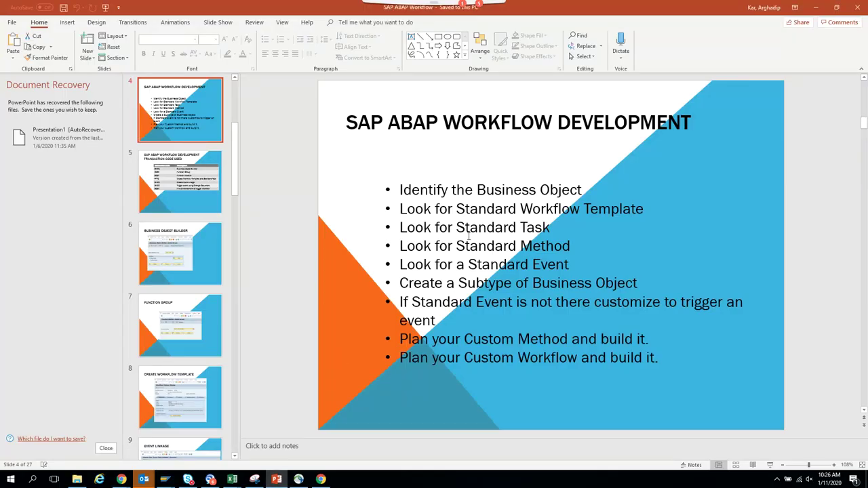
pyautogui.moveTo(589, 191); pyautogui.dragTo(418, 192)
pyautogui.hotkey('alt', 'Tab')
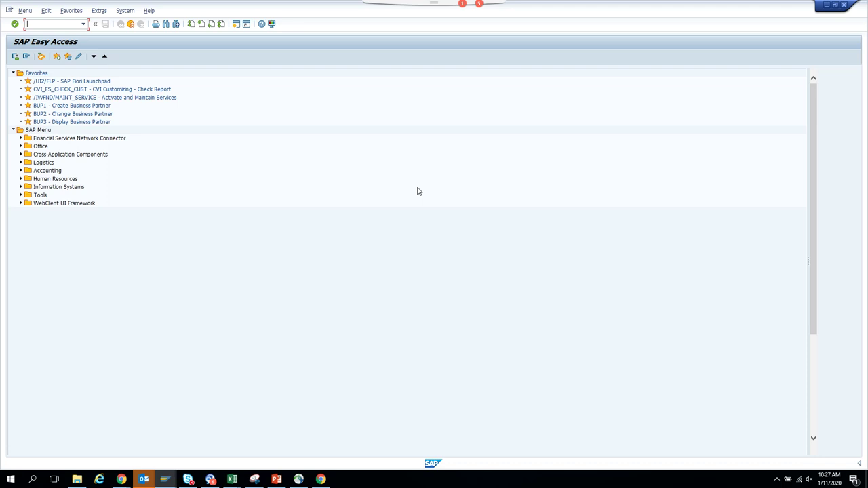
# Open the Create Purchase Order transaction with /nme21n and check the workflow options in its object services
pyautogui.write('/nme21n')
pyautogui.press('Return')
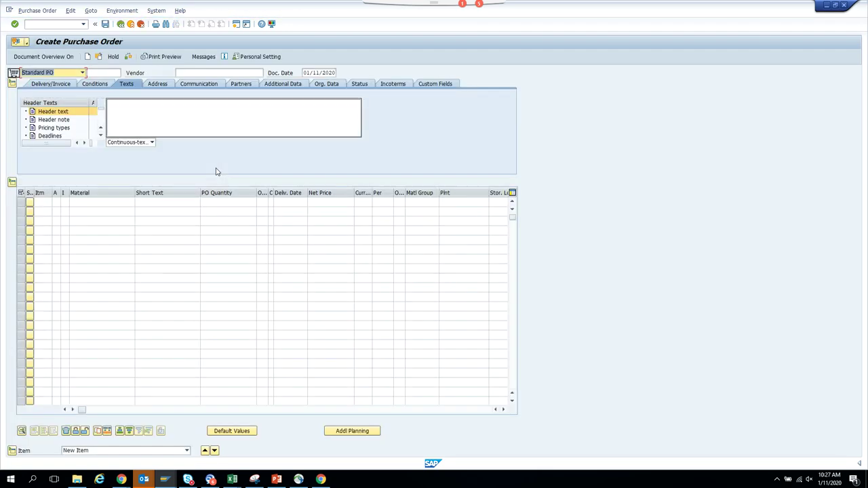
pyautogui.click(27, 43)
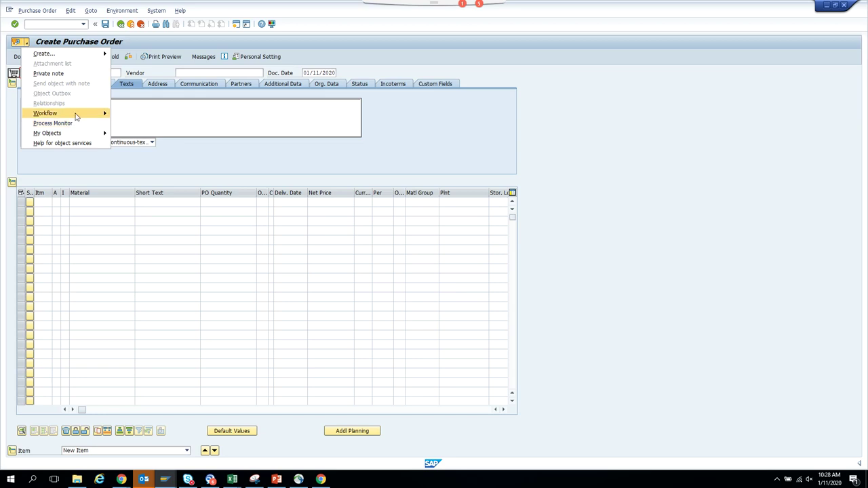
pyautogui.moveTo(76, 116)
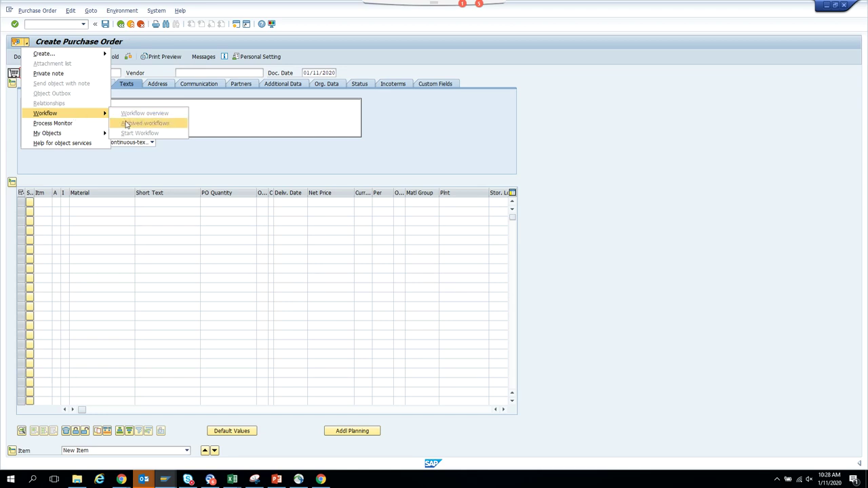
pyautogui.click(160, 87)
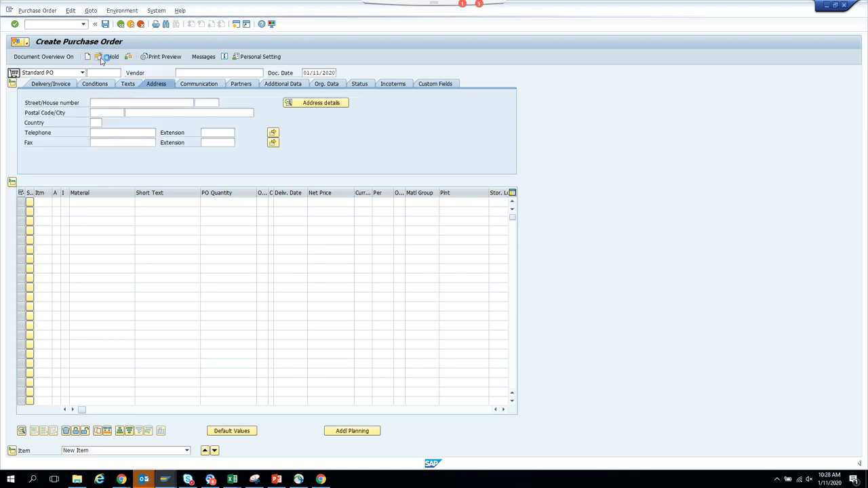
# Load the proposed existing purchase order and open the archived workflows selection for it
pyautogui.click(99, 58)
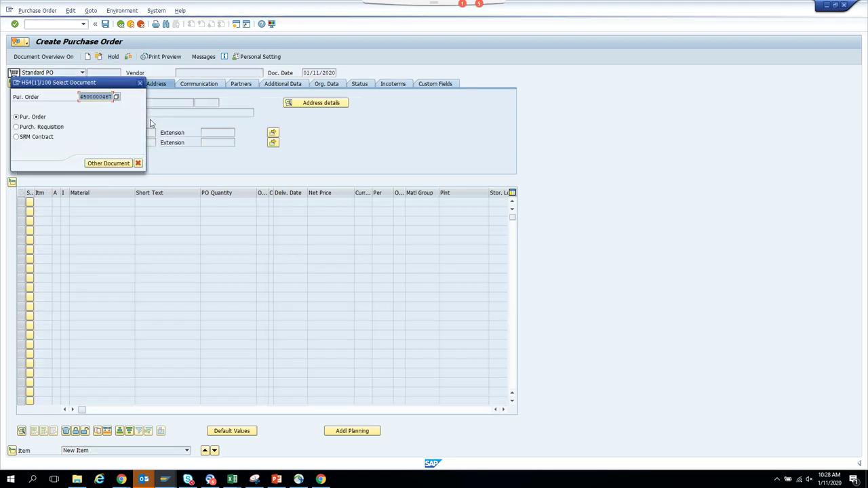
pyautogui.click(113, 162)
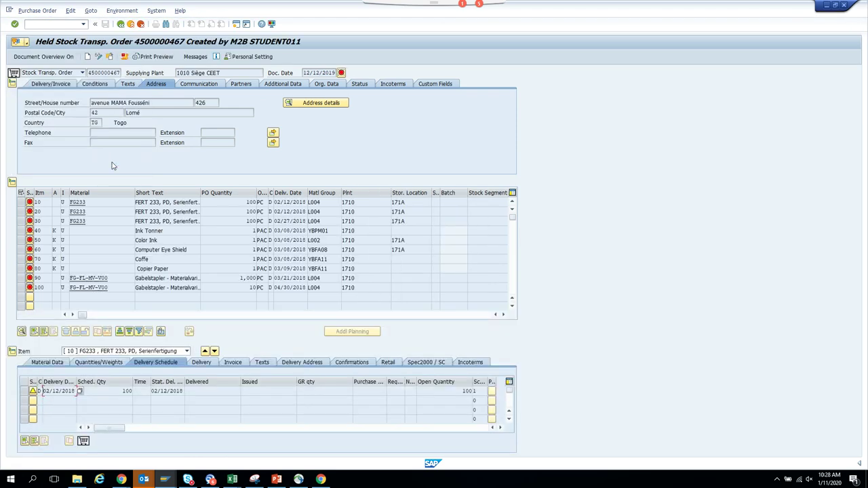
pyautogui.click(28, 42)
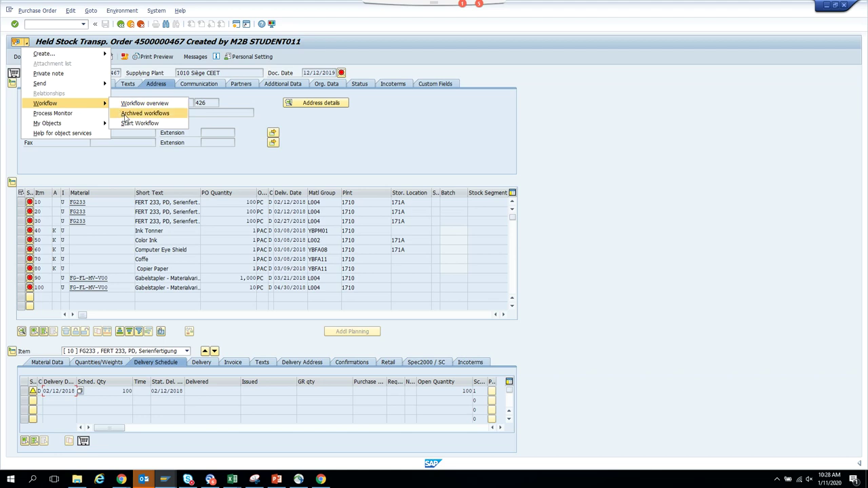
pyautogui.click(125, 114)
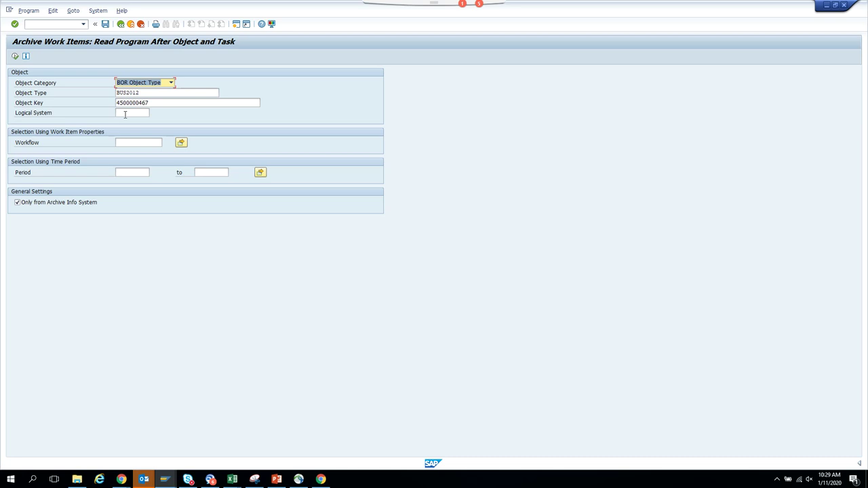
# Examine the object type and object key filled in for the purchase order in the archive selection
pyautogui.press('Tab')
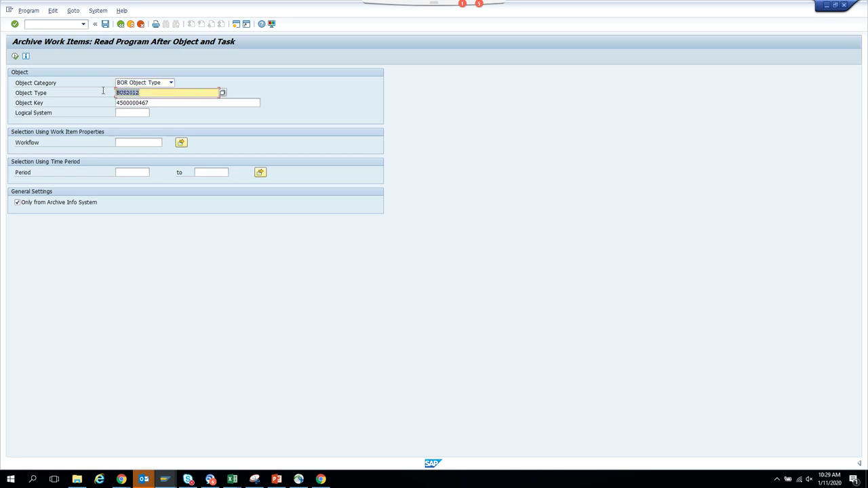
pyautogui.moveTo(173, 103); pyautogui.dragTo(111, 91)
pyautogui.moveTo(182, 102); pyautogui.dragTo(90, 90)
# Start a new session and open the Display Sales Document transaction with va03
pyautogui.click(235, 23)
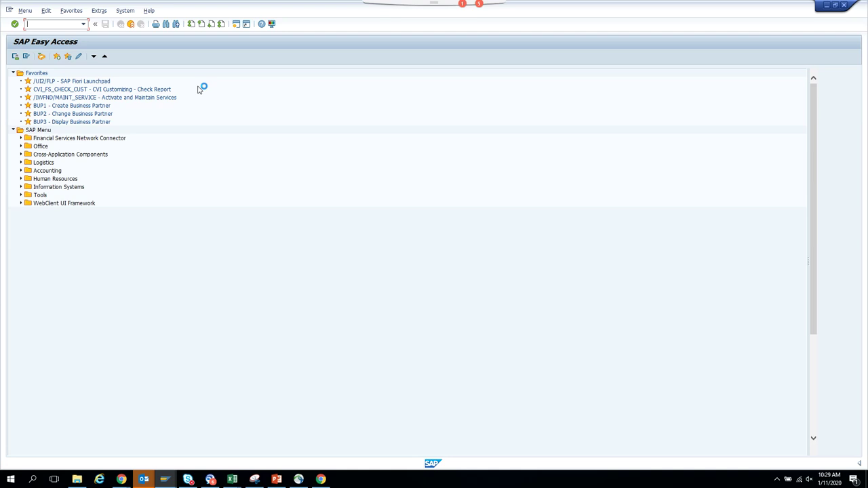
pyautogui.write('va03')
pyautogui.press('Return')
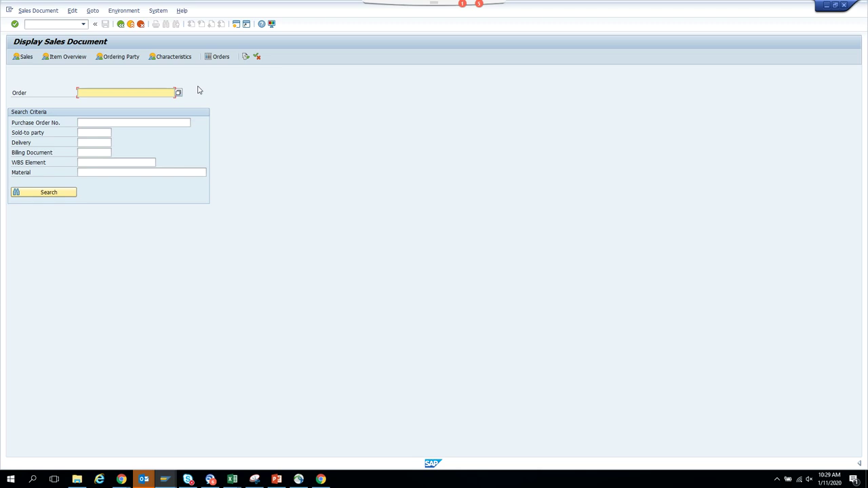
# Try to display the sales order suggested by the entry history of the Order field
pyautogui.press('BackSpace')
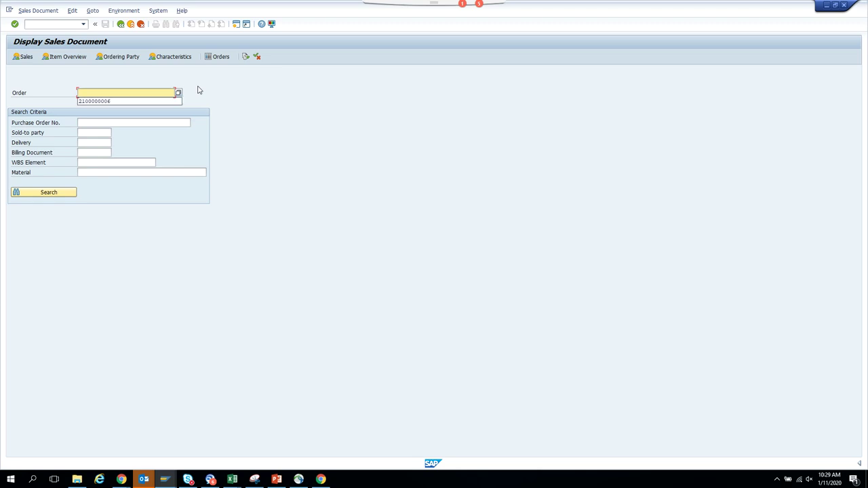
pyautogui.click(144, 101)
pyautogui.press('Return')
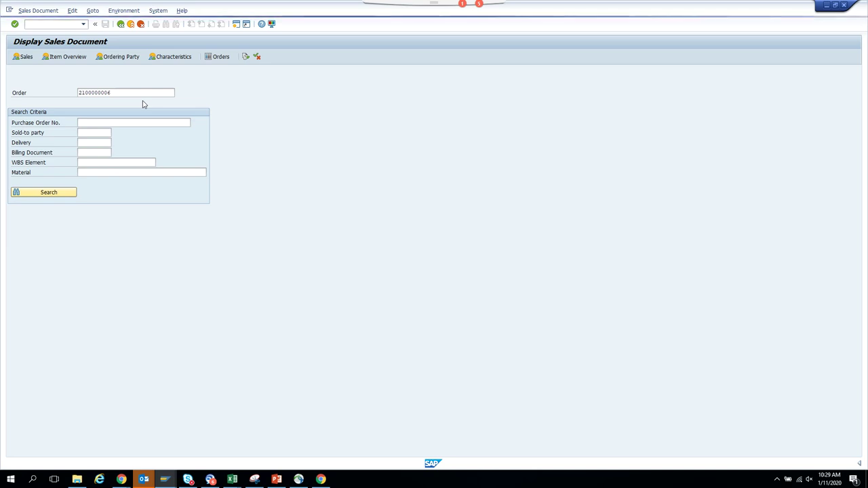
# Search sales documents by customer PO number without restrictions, pick one order from the hits and display it
pyautogui.click(179, 94)
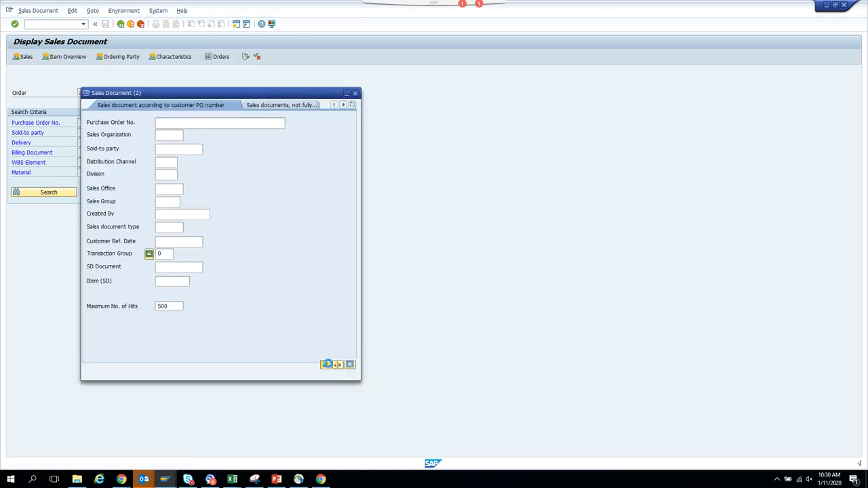
pyautogui.click(326, 366)
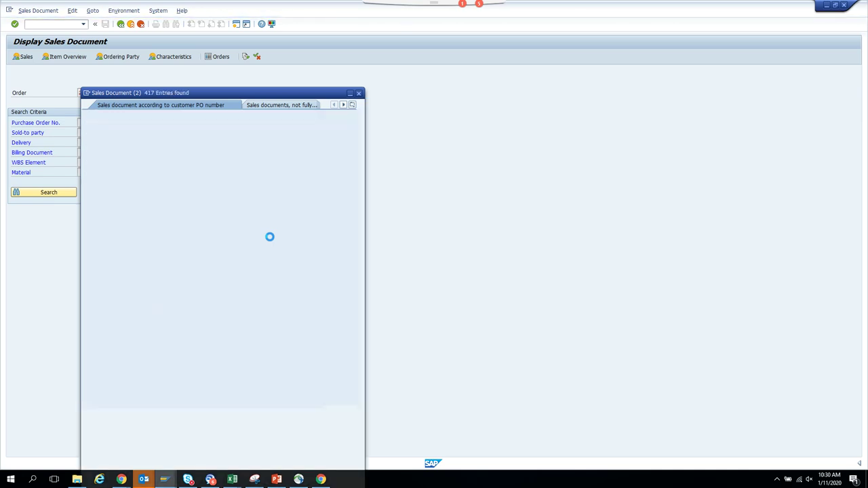
pyautogui.doubleClick(231, 247)
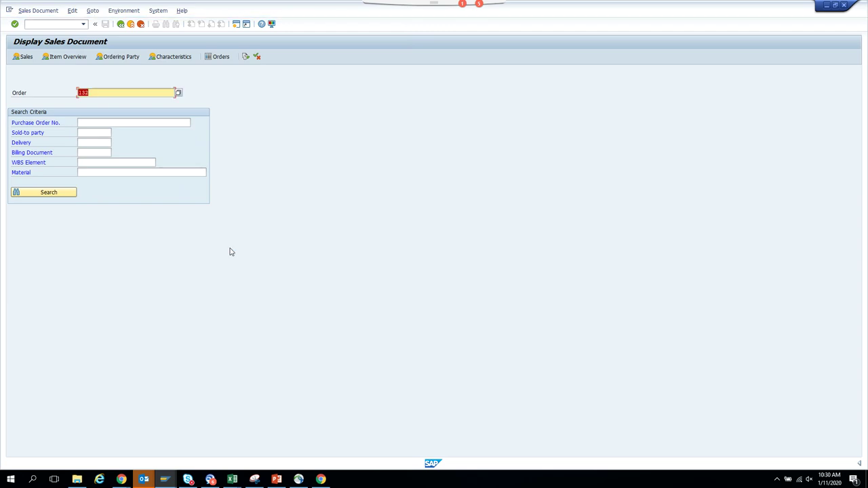
pyautogui.press('Return')
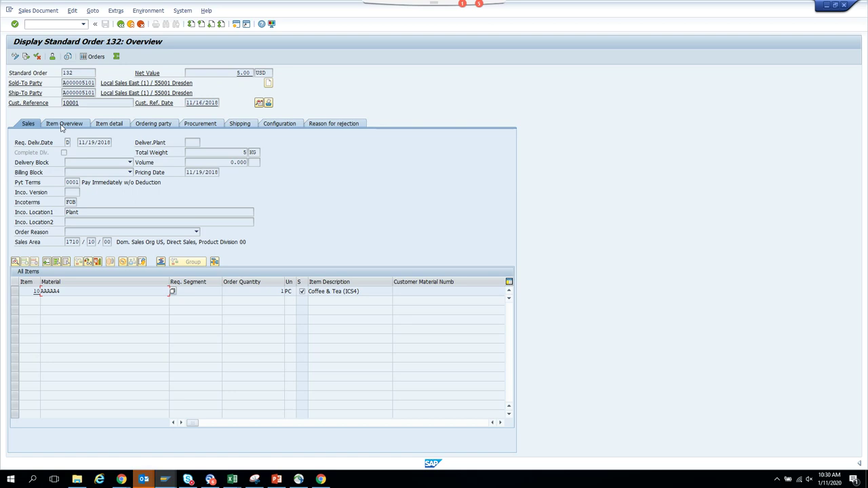
# Open the user profile in a new session with su3 and examine its default settings
pyautogui.click(236, 25)
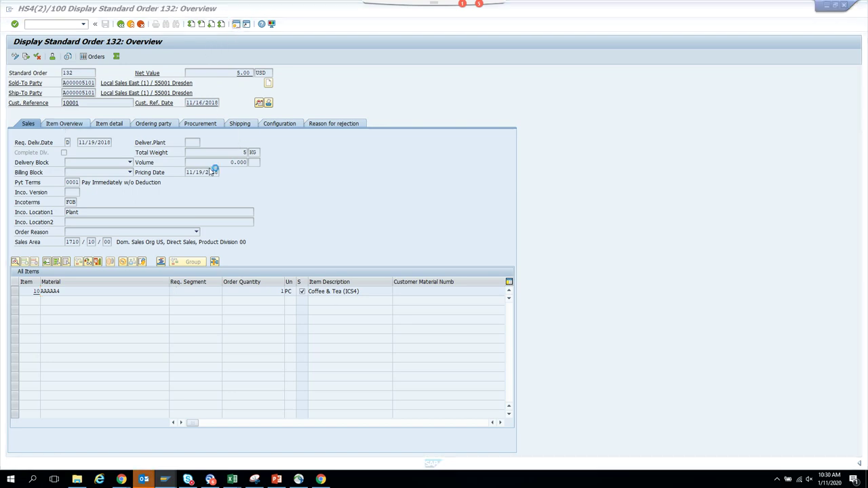
pyautogui.write('su3')
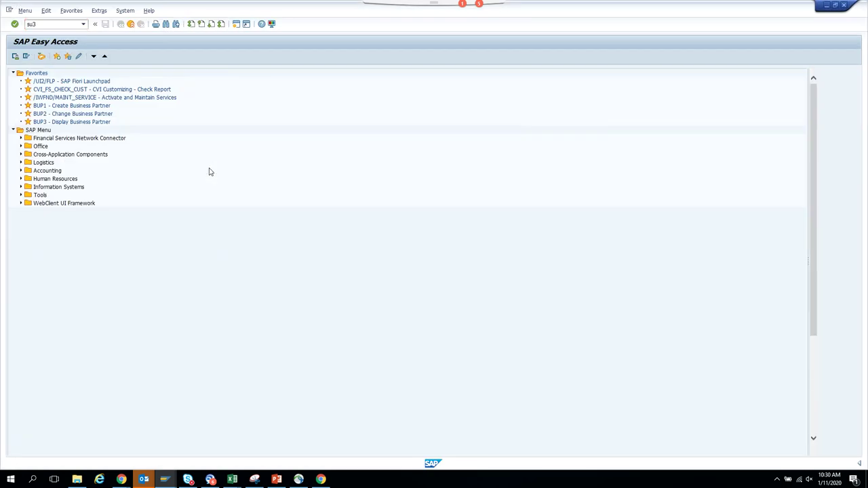
pyautogui.press('Return')
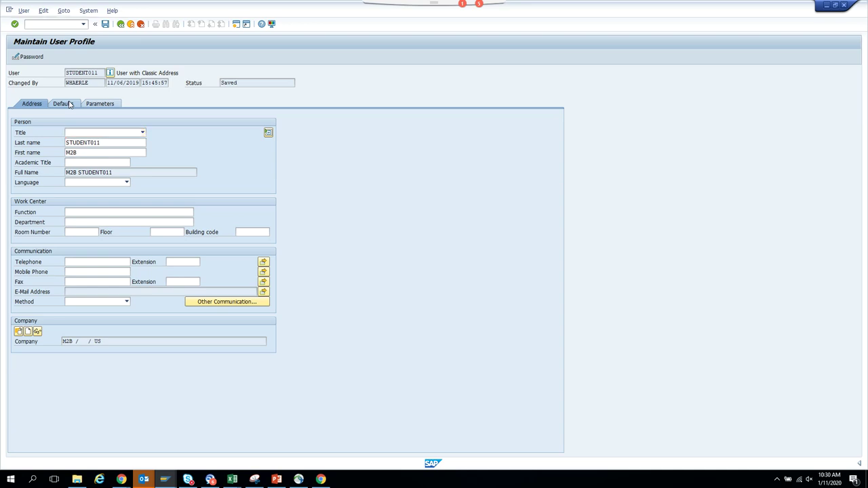
pyautogui.click(70, 103)
pyautogui.click(104, 104)
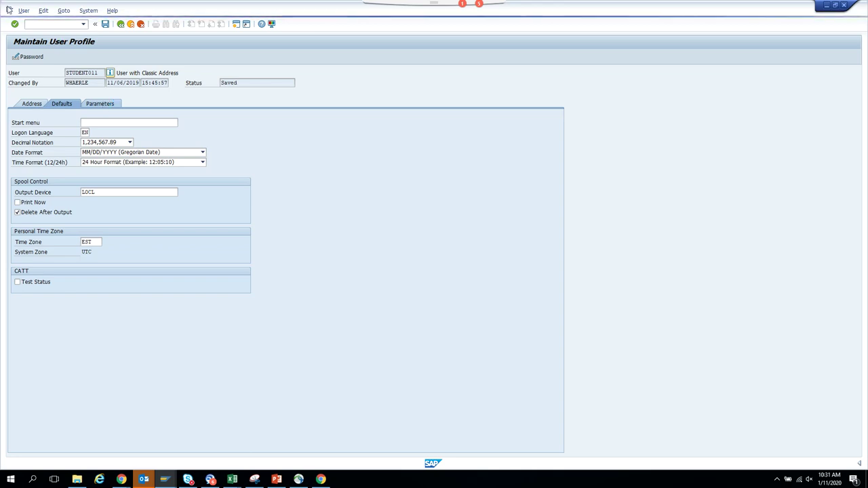
# Open the accounting Display Document transaction in another new session and go to its document list selection
pyautogui.click(9, 10)
pyautogui.click(40, 81)
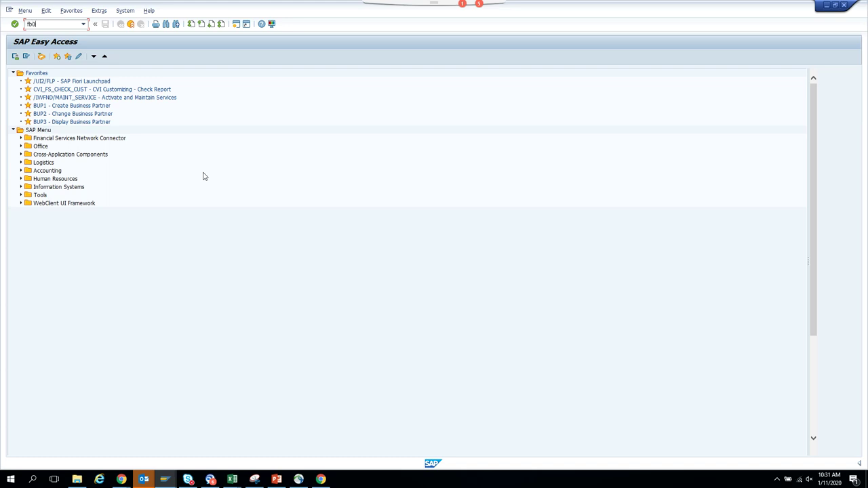
pyautogui.press('Return')
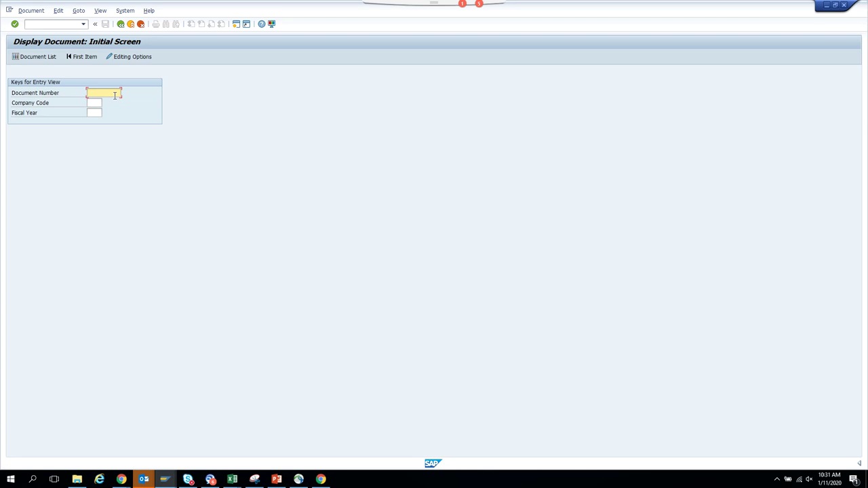
pyautogui.moveTo(115, 99)
pyautogui.click(38, 56)
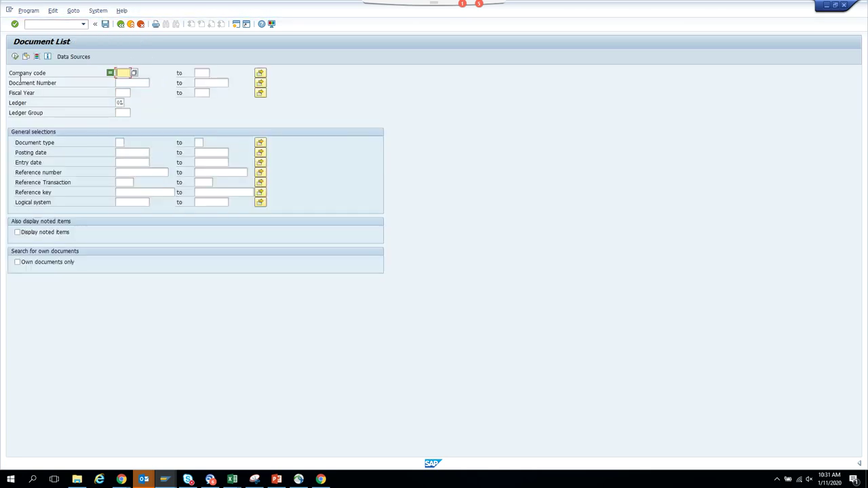
# Choose company code 1000 from the possible entries and run the document list for it
pyautogui.click(14, 57)
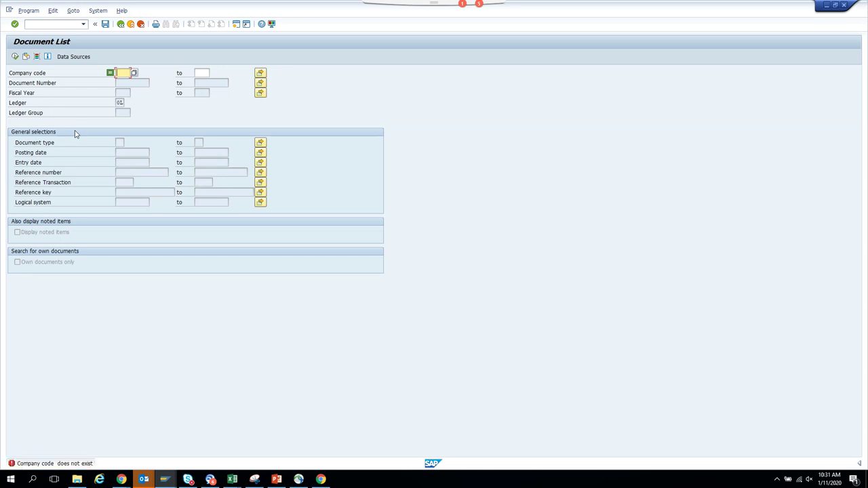
pyautogui.press('Return')
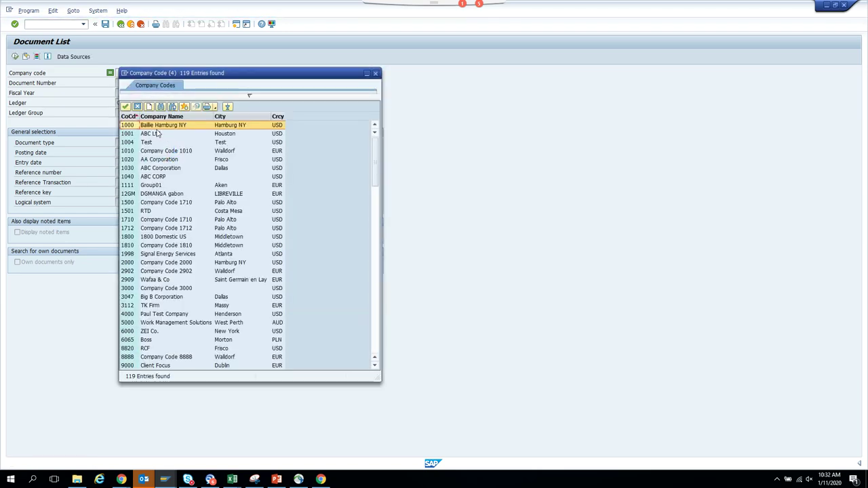
pyautogui.click(137, 107)
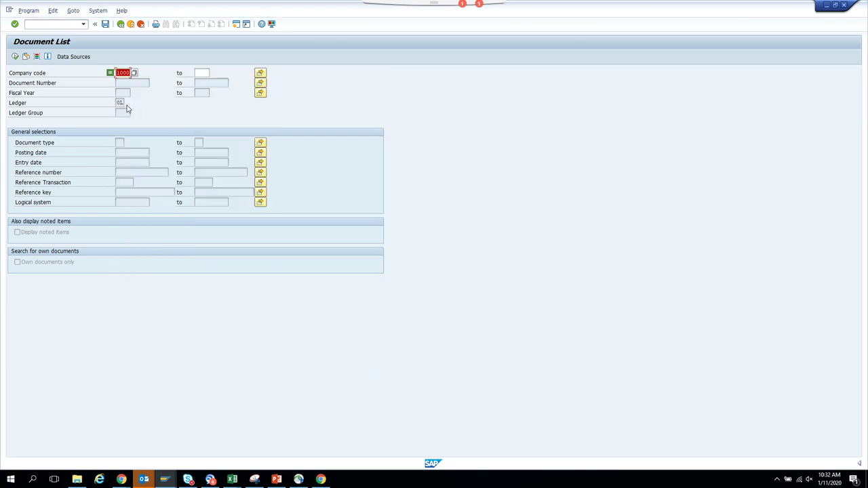
pyautogui.click(15, 56)
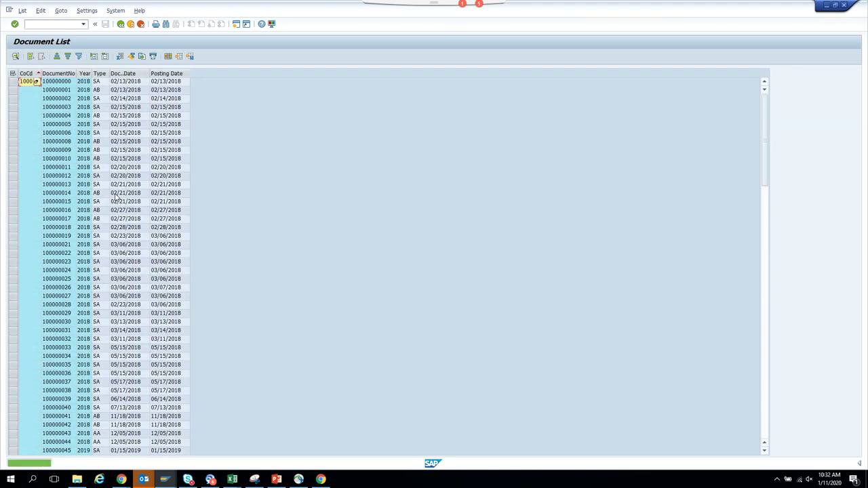
# Display the first accounting document dated 02/20/2018, open its archived workflows selection and highlight the object type
pyautogui.doubleClick(66, 168)
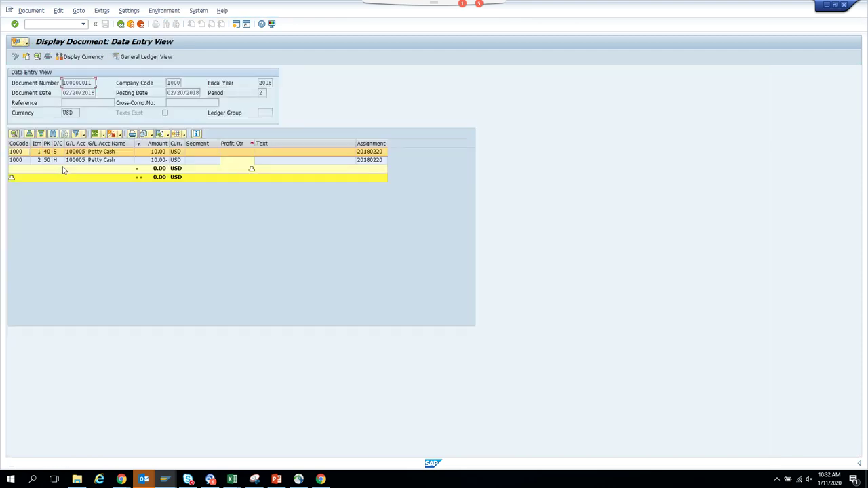
pyautogui.click(27, 44)
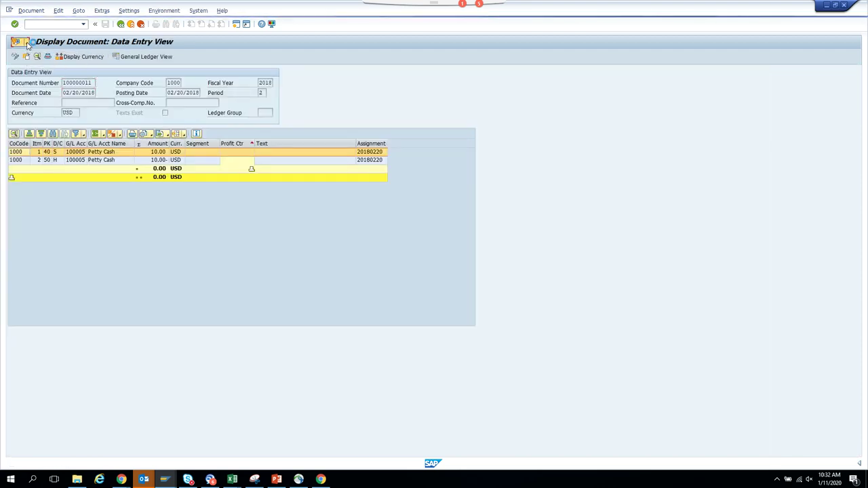
pyautogui.moveTo(55, 103)
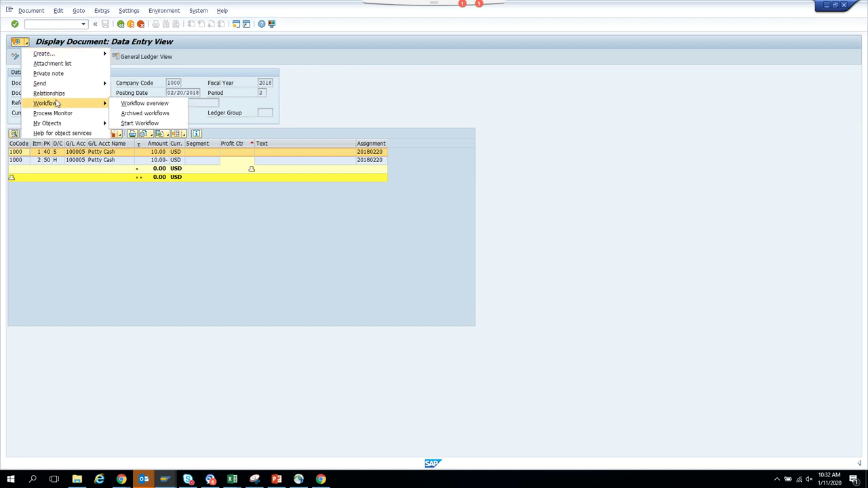
pyautogui.click(139, 112)
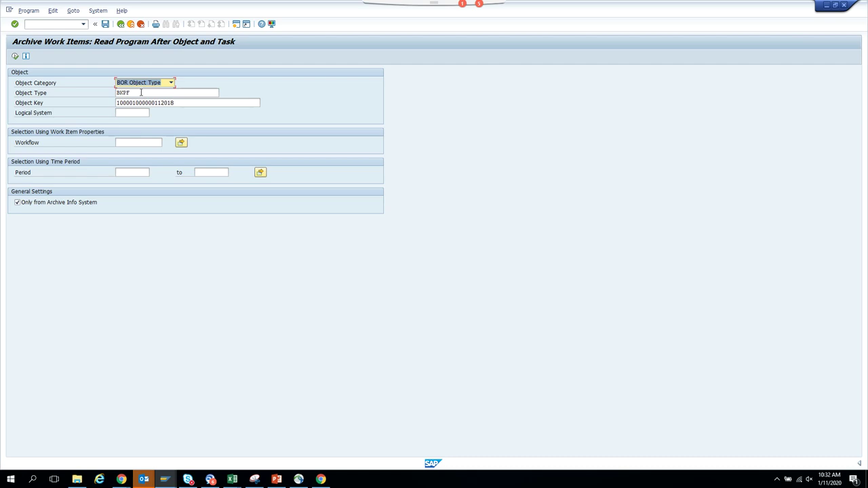
pyautogui.click(141, 92)
pyautogui.doubleClick(141, 92)
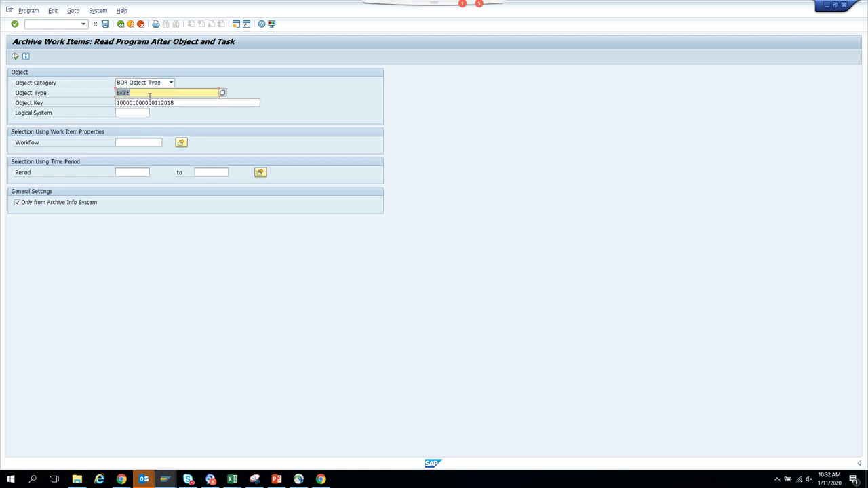
# Highlight the full object key of the accounting document in the archived workflows selection
pyautogui.click(184, 102)
pyautogui.moveTo(183, 102); pyautogui.dragTo(111, 103)
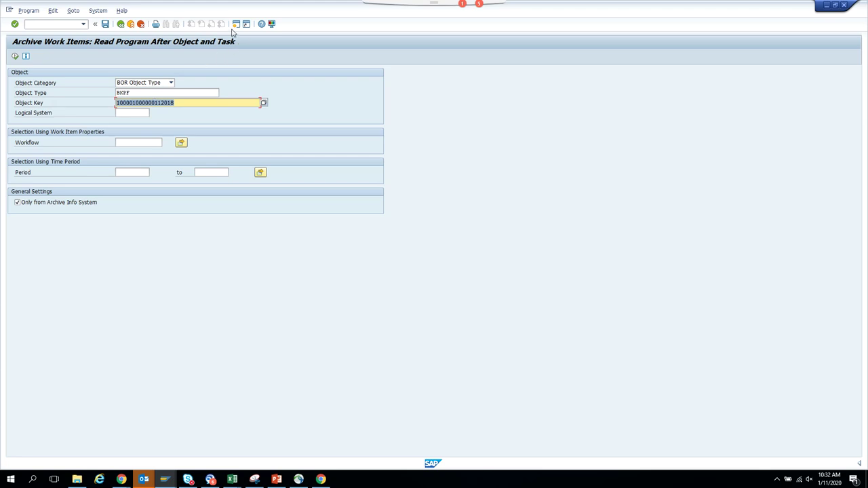
# Open Display Invoice Document with mir4 in a new session and try to display an invoice without a document number
pyautogui.click(236, 24)
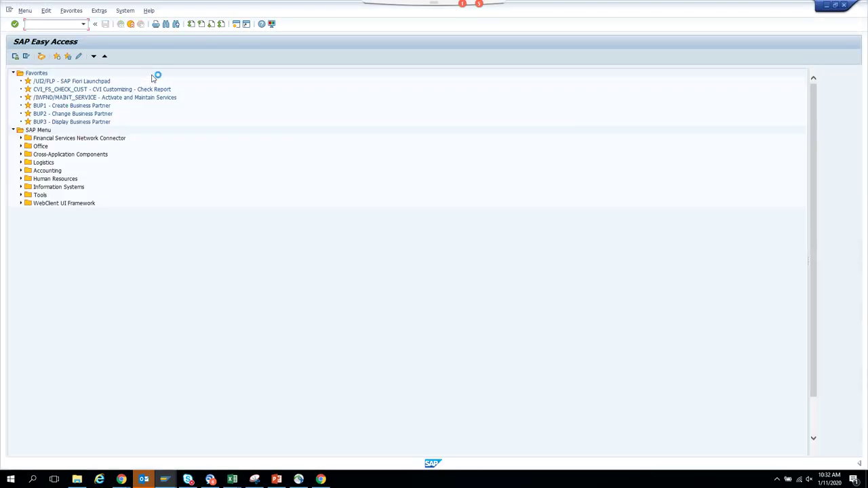
pyautogui.write('mir4')
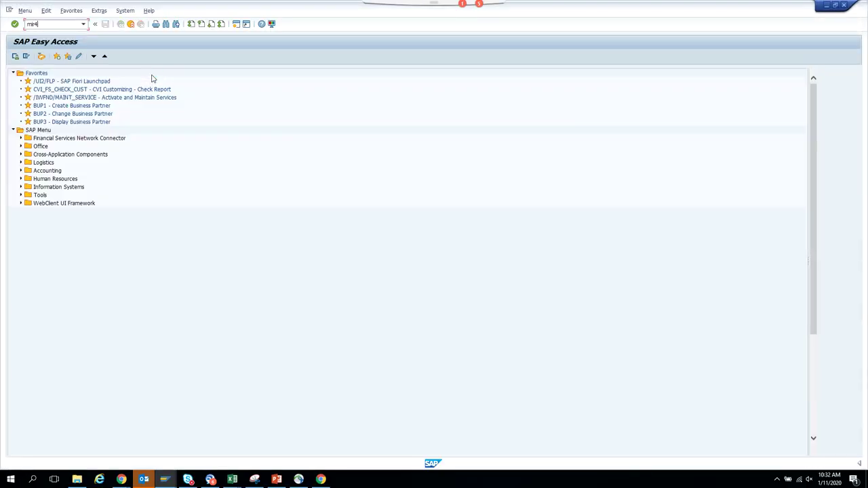
pyautogui.press('Return')
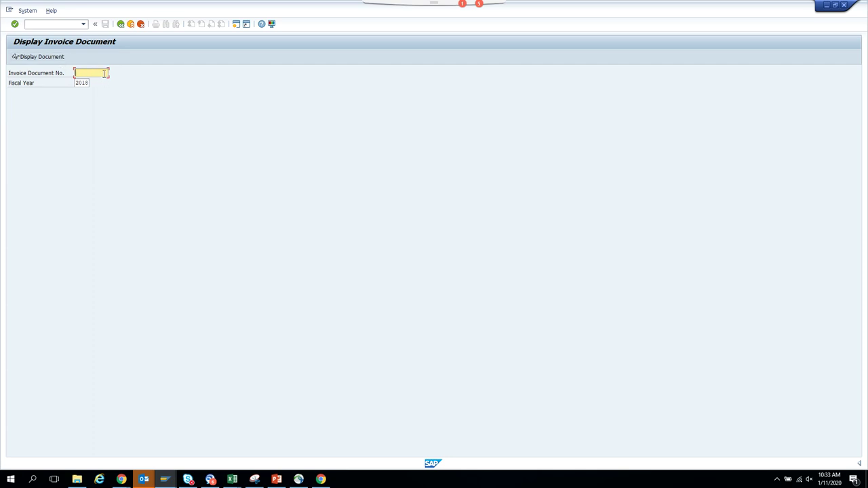
pyautogui.click(22, 57)
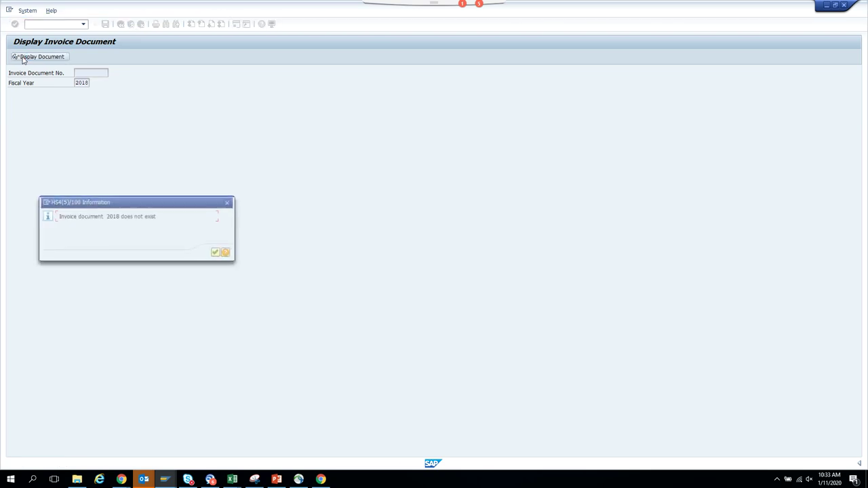
pyautogui.click(216, 253)
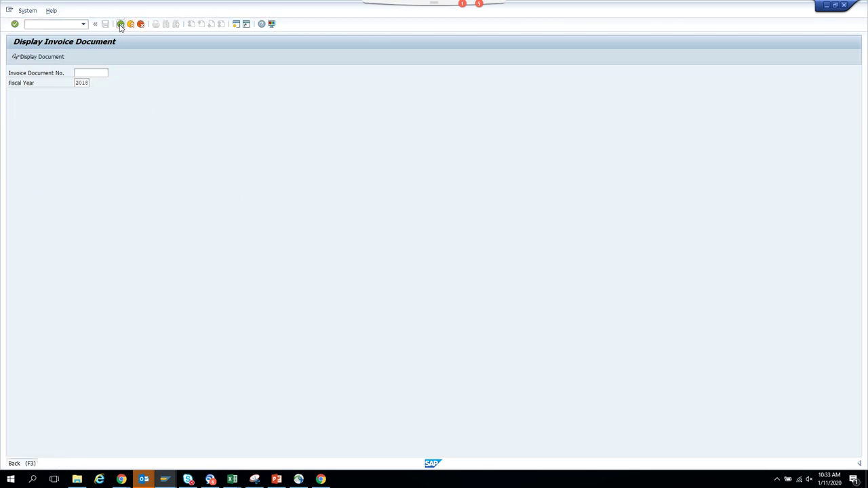
pyautogui.click(121, 24)
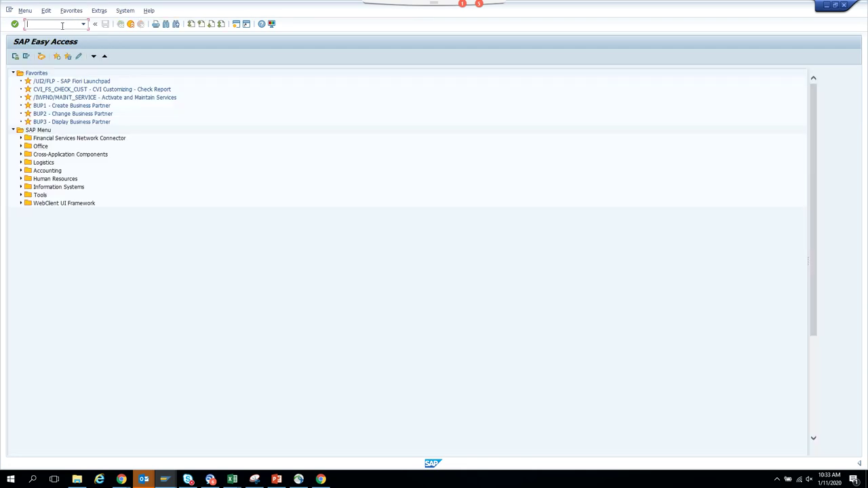
# Open the selection screen of table EKBE in the Data Browser with se16
pyautogui.write('/nse16')
pyautogui.press('Return')
pyautogui.write('e')
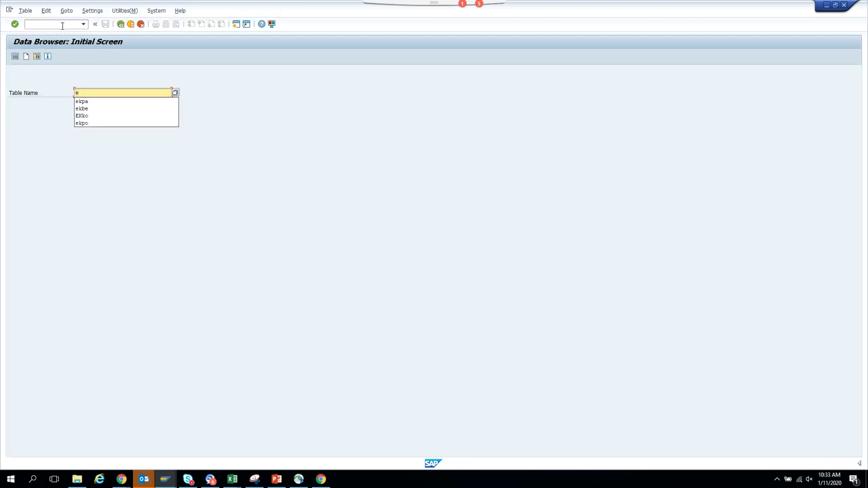
pyautogui.write('kbe')
pyautogui.press('Return')
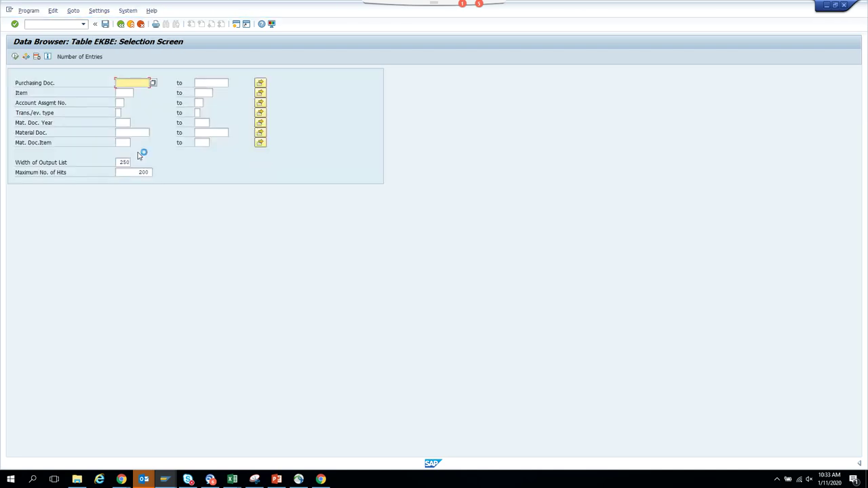
# Restrict the EKBE selection to transaction/event type 2 (Invoice Receipt) and list the entries
pyautogui.click(118, 112)
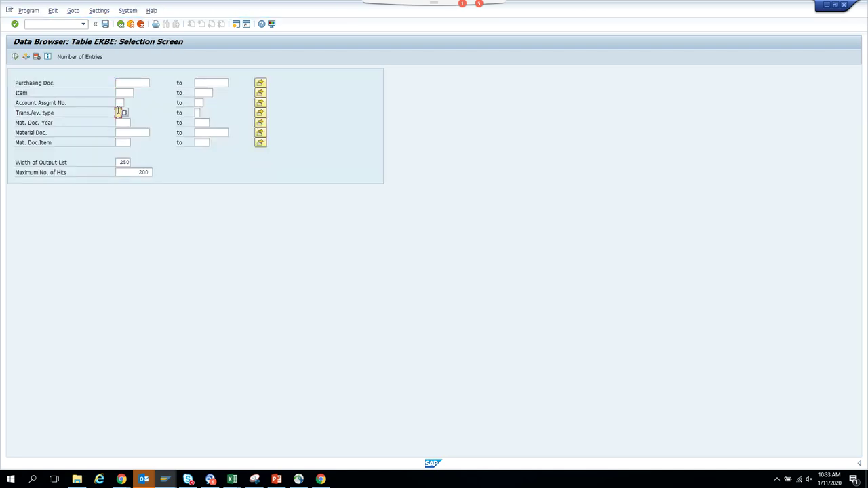
pyautogui.press('F8')
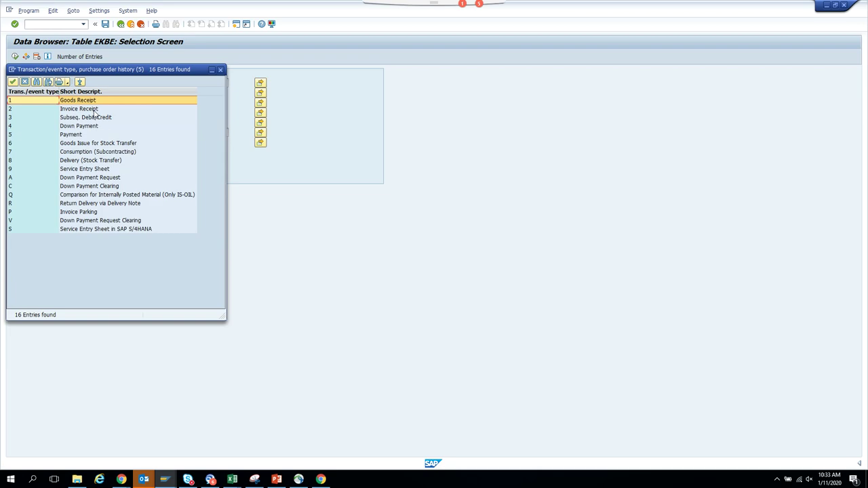
pyautogui.doubleClick(95, 109)
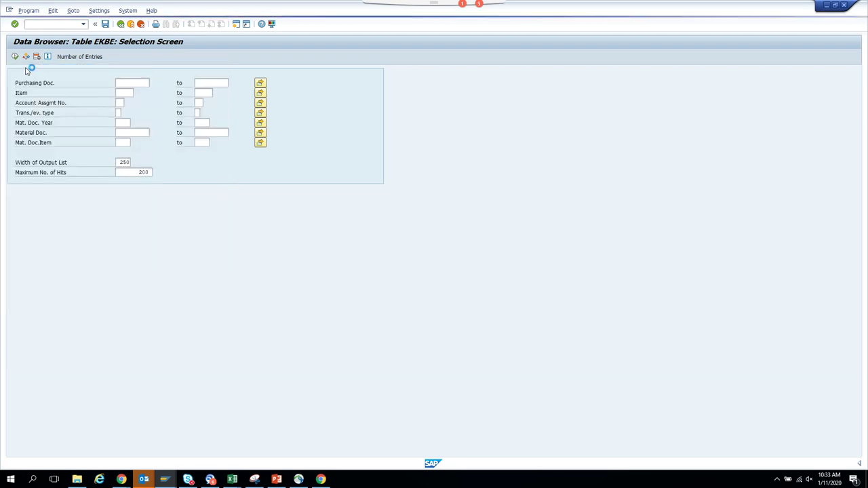
pyautogui.click(15, 56)
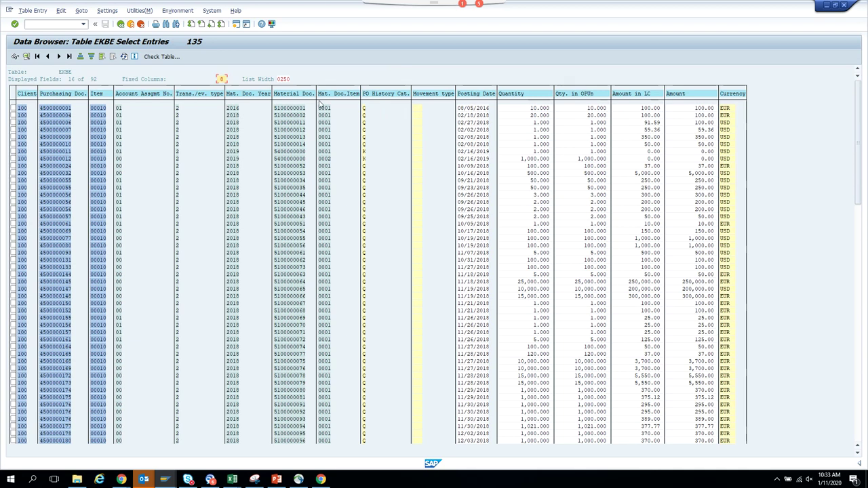
# Copy the first material document number from the EKBE list and try to display it as an invoice with mir4 in the other session
pyautogui.click(298, 109)
pyautogui.moveTo(273, 107); pyautogui.dragTo(307, 109)
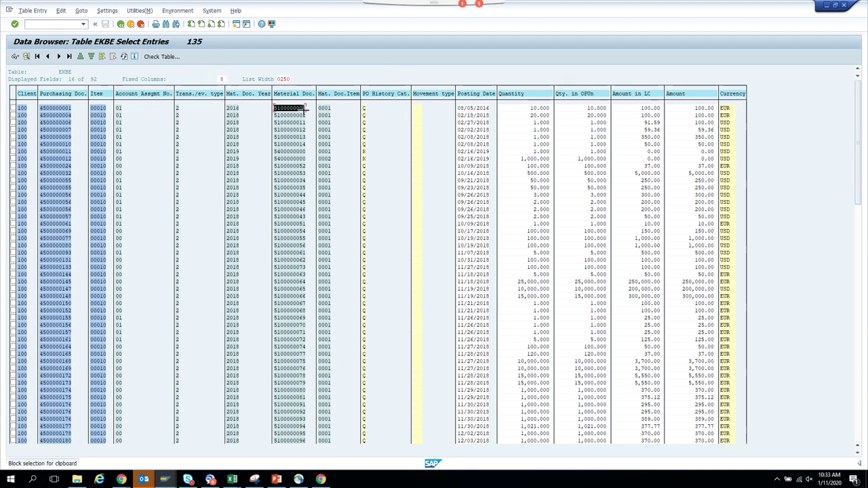
pyautogui.hotkey('ctrl', 'c')
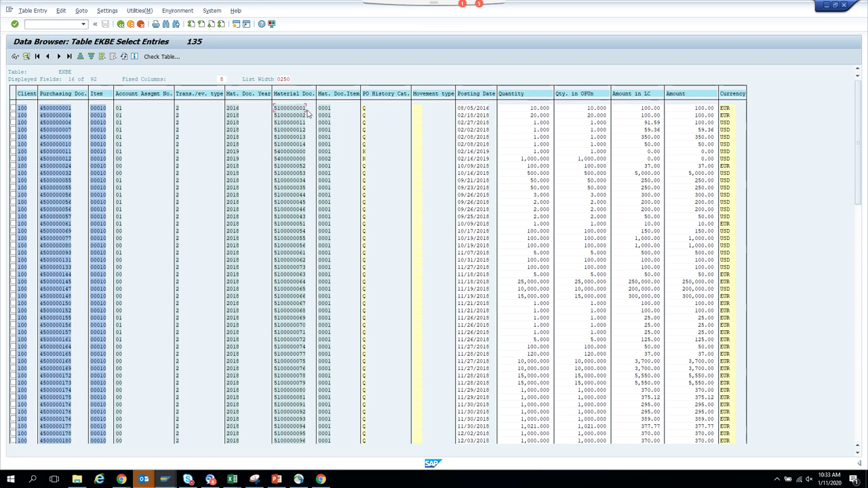
pyautogui.hotkey('alt', 'Tab')
pyautogui.click(73, 24)
pyautogui.write('/nmir4')
pyautogui.press('Return')
pyautogui.hotkey('ctrl', 'v')
pyautogui.press('Return')
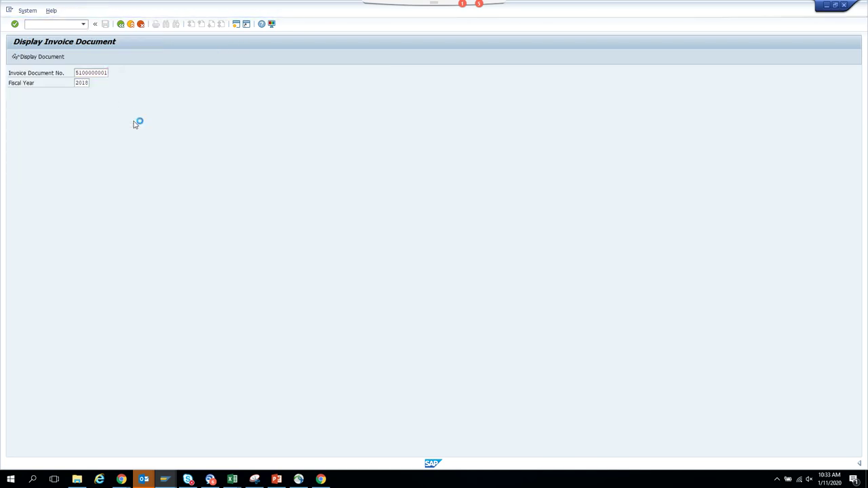
# Check the document's year in the EKBE list, set the invoice's fiscal year to 2016 and display it
pyautogui.hotkey('alt', 'Tab')
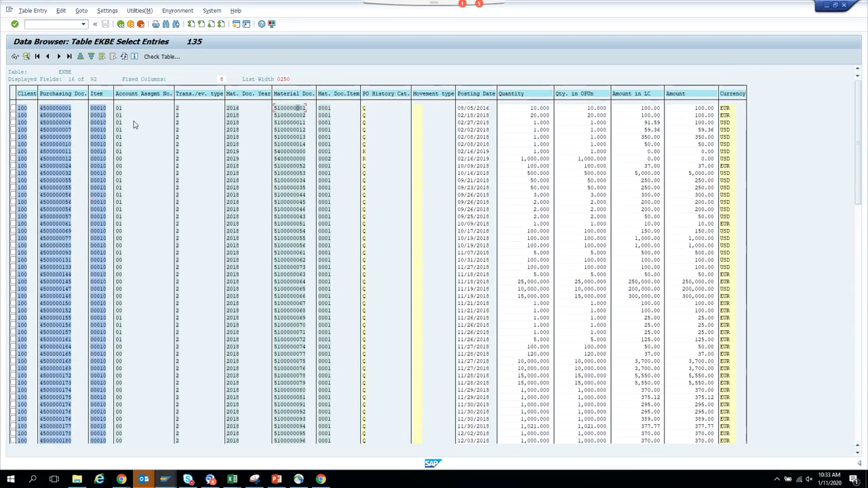
pyautogui.hotkey('alt', 'Tab')
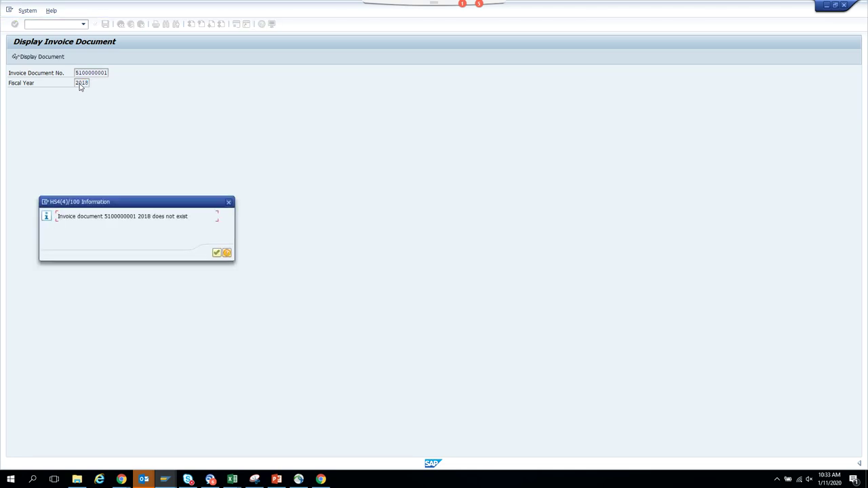
pyautogui.click(216, 252)
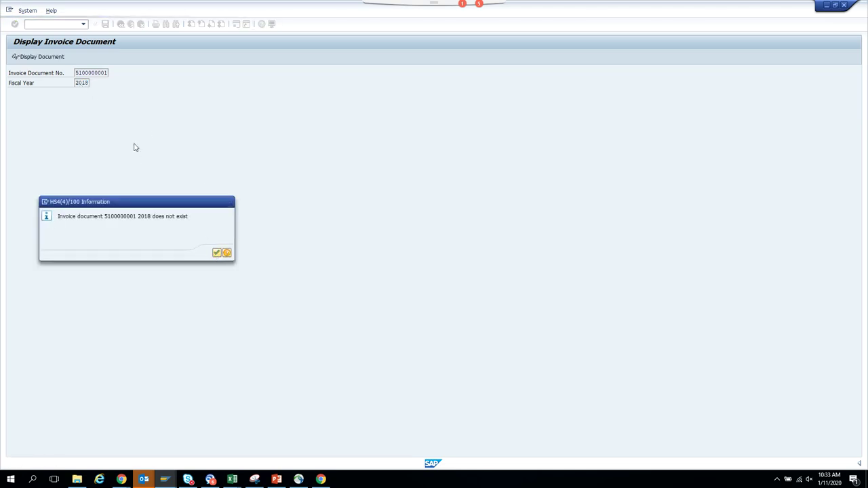
pyautogui.doubleClick(87, 83)
pyautogui.press('Return')
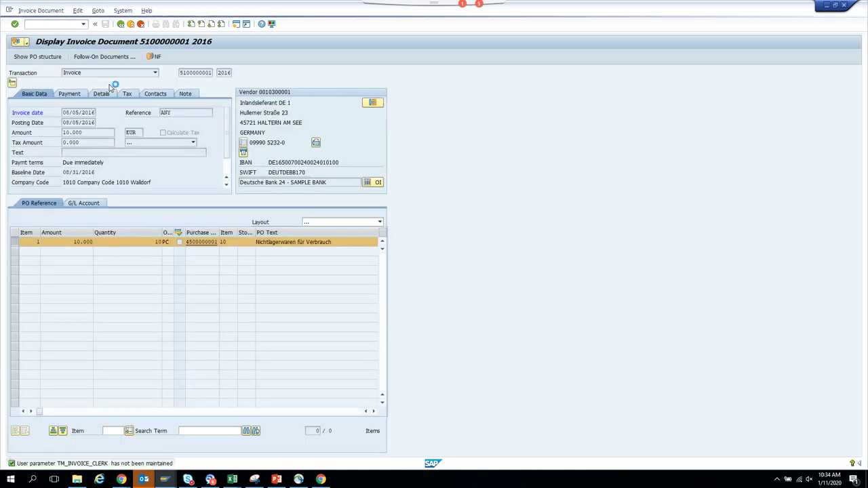
# Open the invoice's archived workflows selection and examine its object type and object key
pyautogui.click(26, 43)
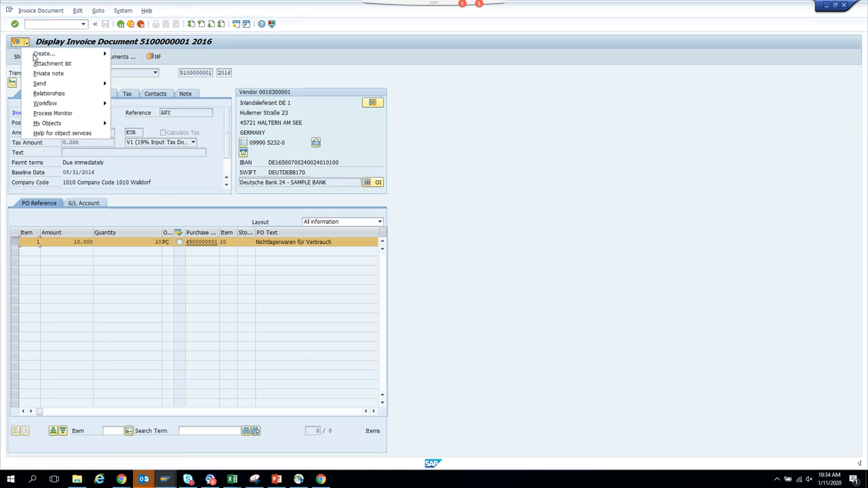
pyautogui.moveTo(88, 103)
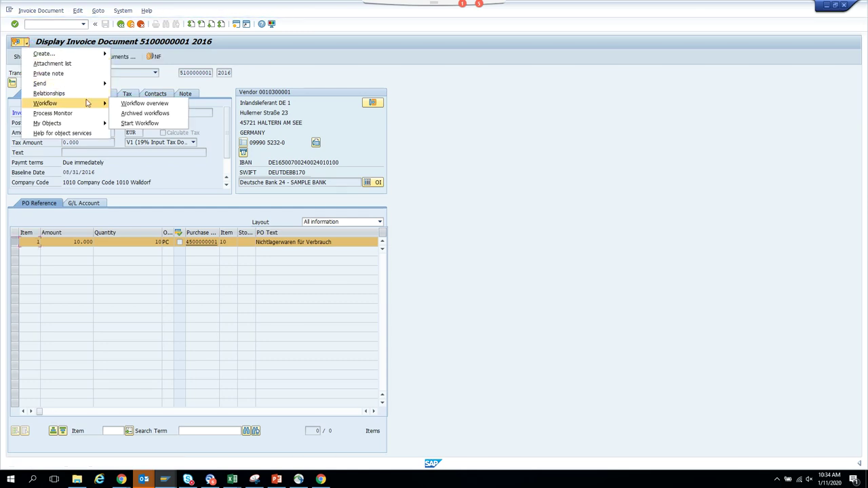
pyautogui.click(143, 115)
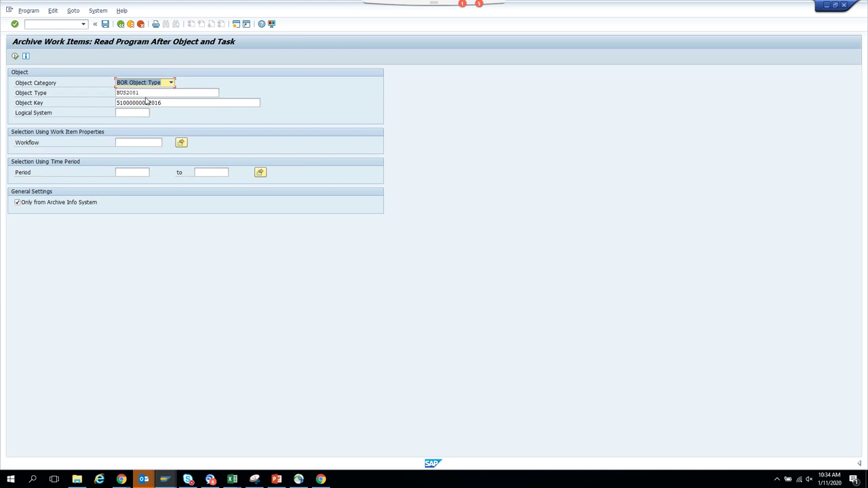
pyautogui.click(150, 94)
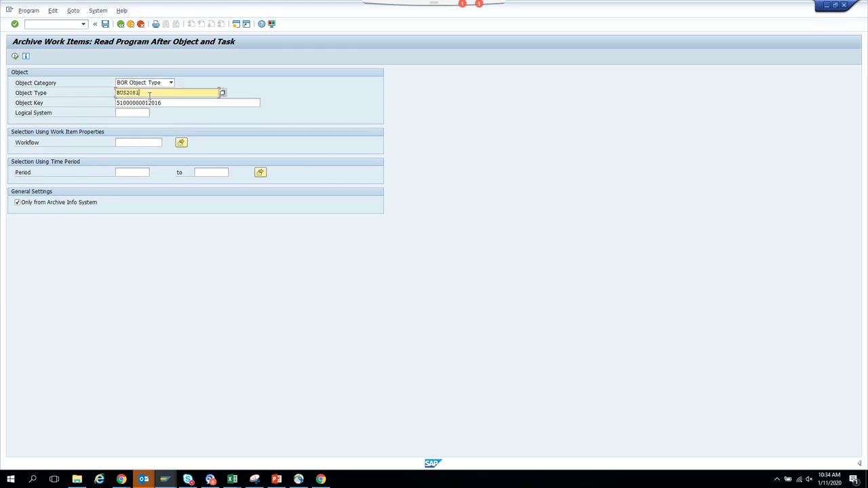
pyautogui.click(176, 103)
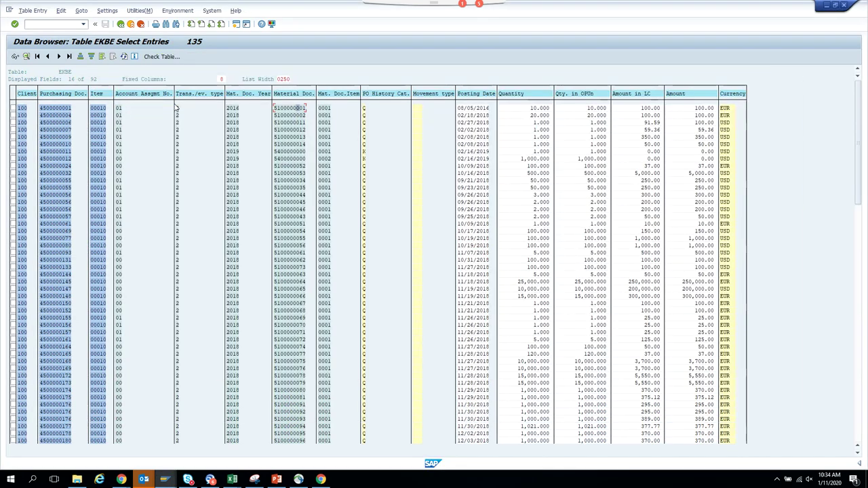
# Switch to the user profile session and display the preset accounting document of company code 1010 with fb03
pyautogui.hotkey('alt', 'Tab')
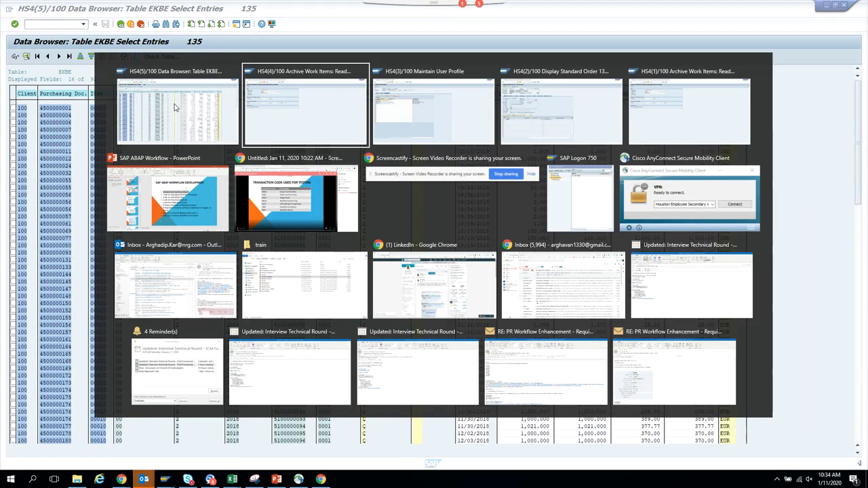
pyautogui.hotkey('alt', 'Tab')
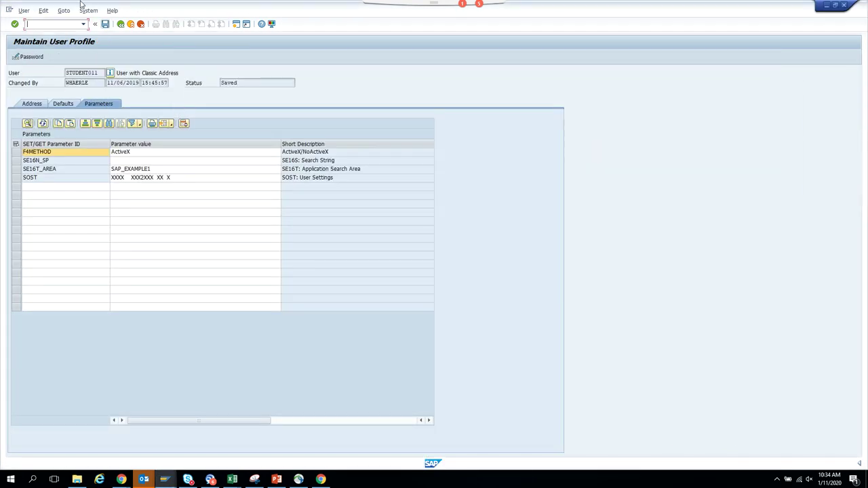
pyautogui.write('/nfb03')
pyautogui.press('Return')
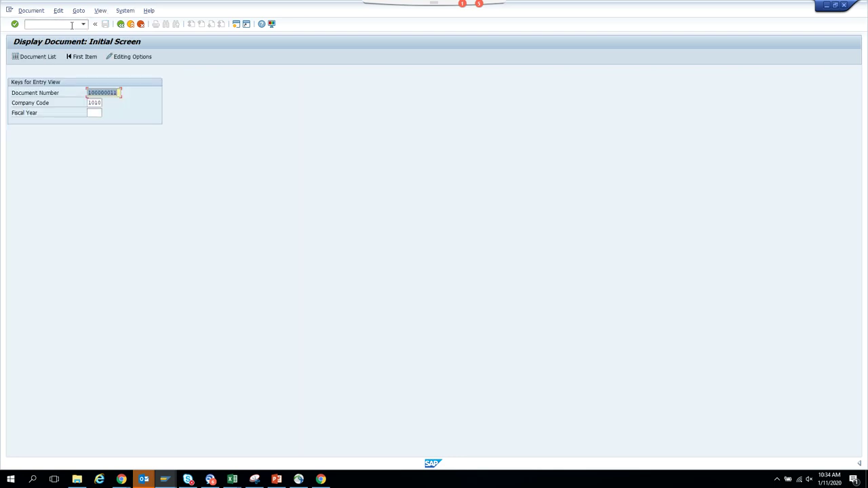
pyautogui.press('Return')
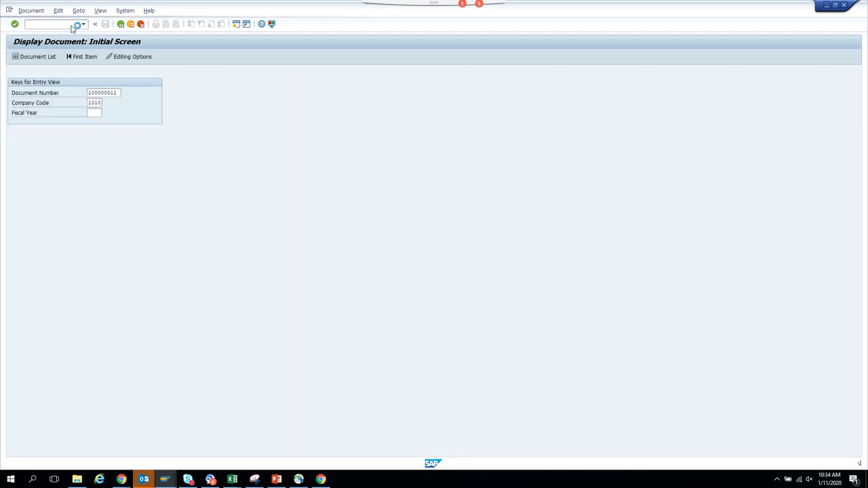
# Open the accounting document's archived workflows selection and highlight the company code part of the object key
pyautogui.click(21, 42)
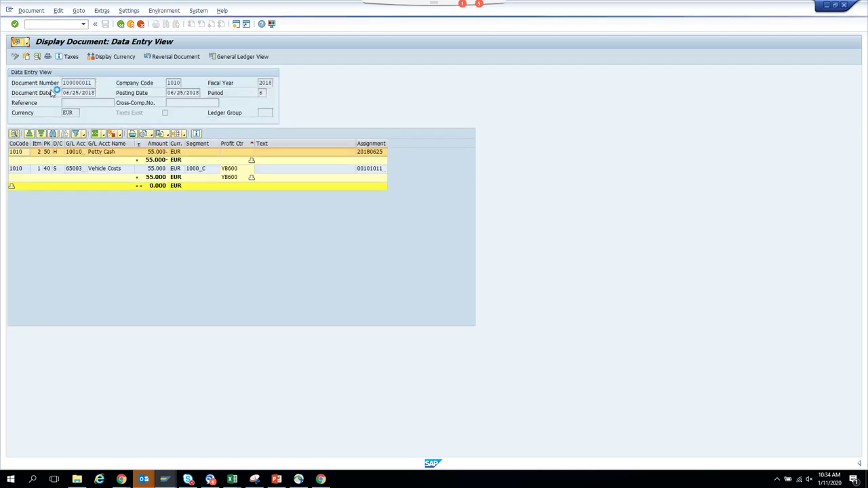
pyautogui.moveTo(105, 105)
pyautogui.click(139, 114)
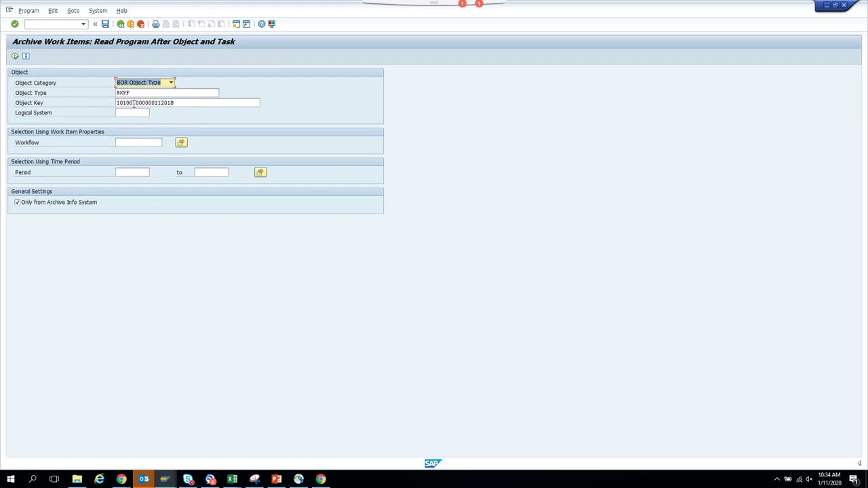
pyautogui.click(130, 103)
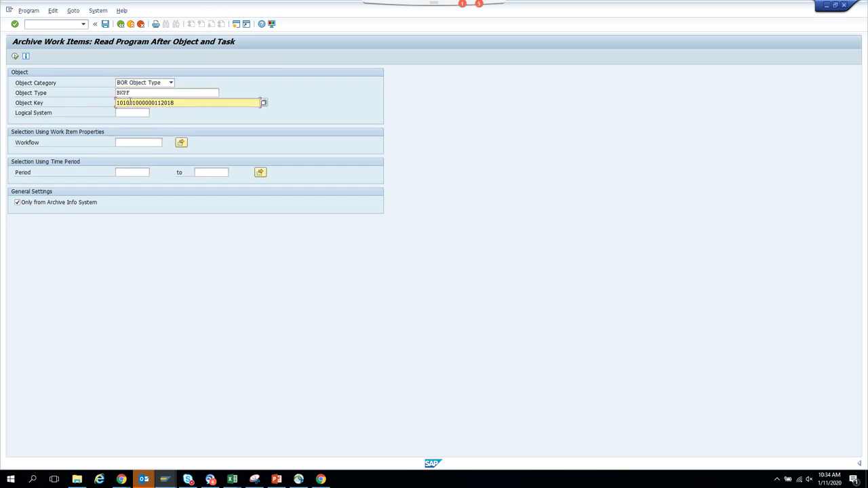
pyautogui.moveTo(131, 103); pyautogui.dragTo(110, 99)
# Open Maintain Business Partner with bp, search by the preset partner number and display the partner Exotic Woods
pyautogui.click(75, 23)
pyautogui.write('/nbp')
pyautogui.press('Return')
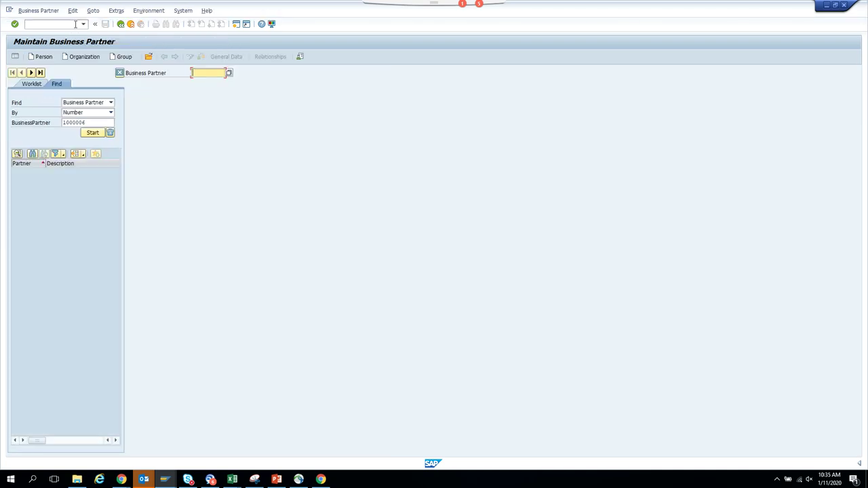
pyautogui.click(88, 133)
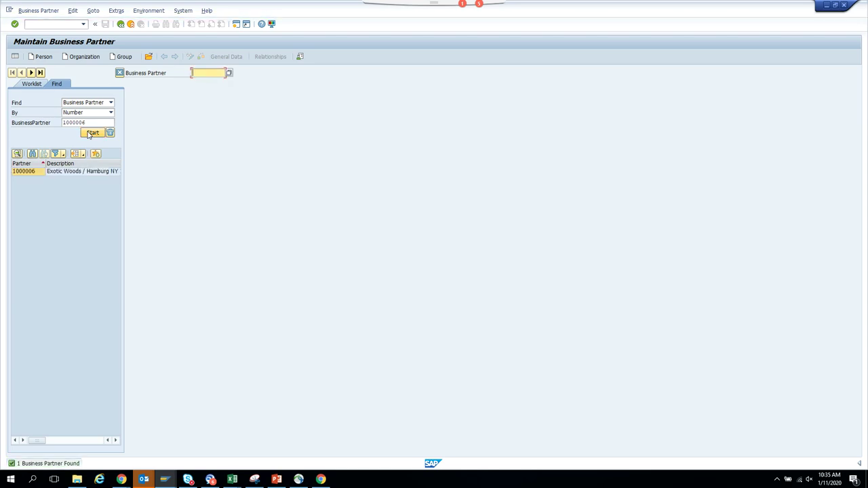
pyautogui.click(50, 173)
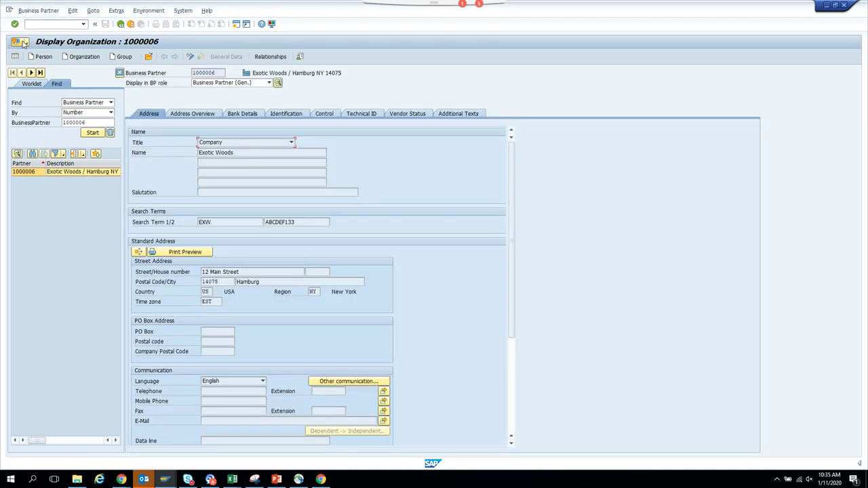
# Open the business partner's archived workflows selection, examine its object type and object key, and return to the partner
pyautogui.click(27, 42)
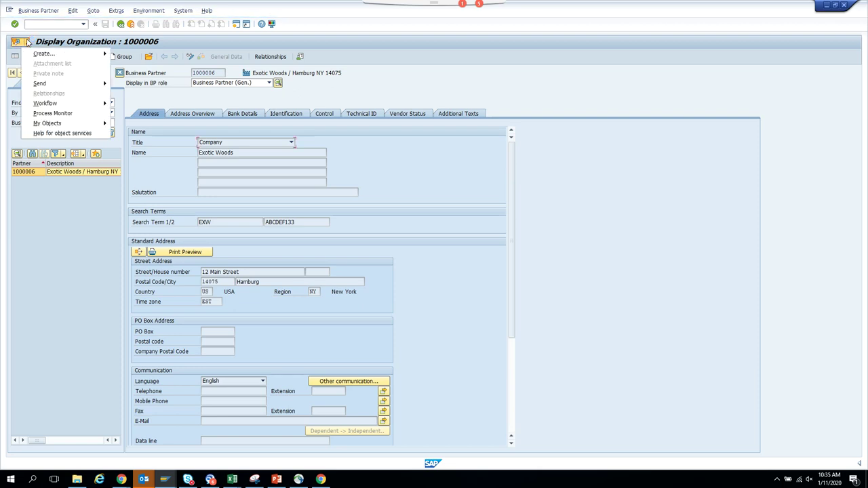
pyautogui.moveTo(74, 104)
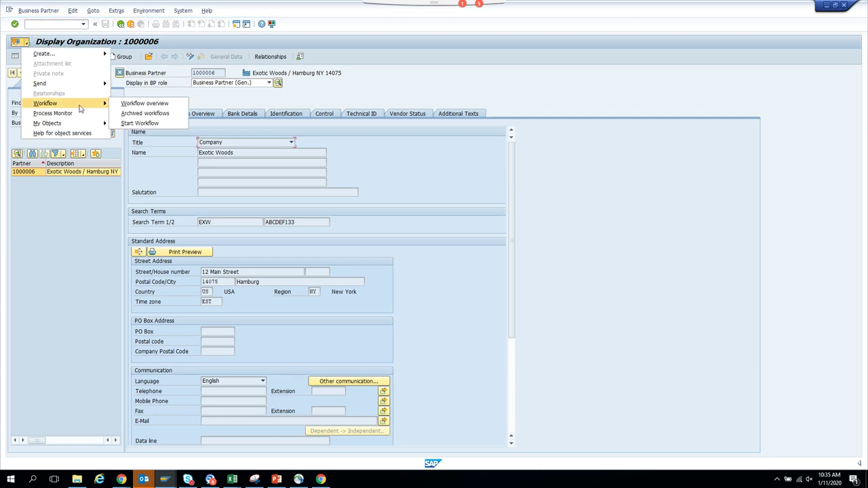
pyautogui.click(133, 113)
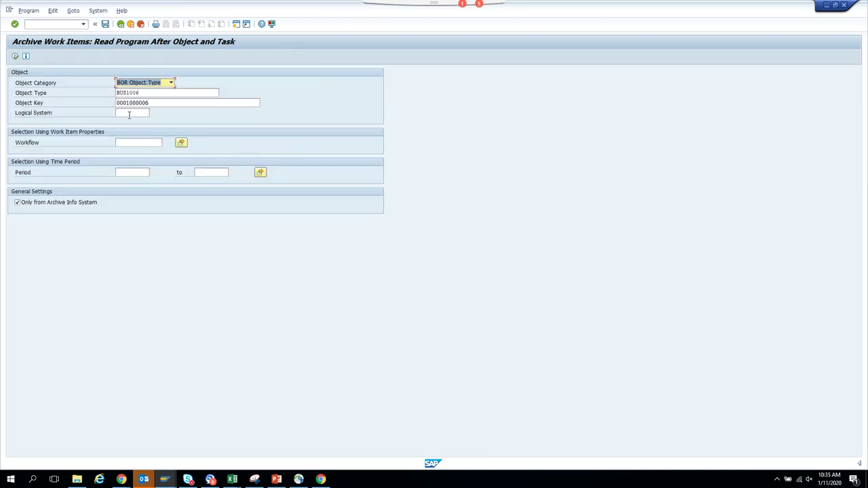
pyautogui.click(140, 92)
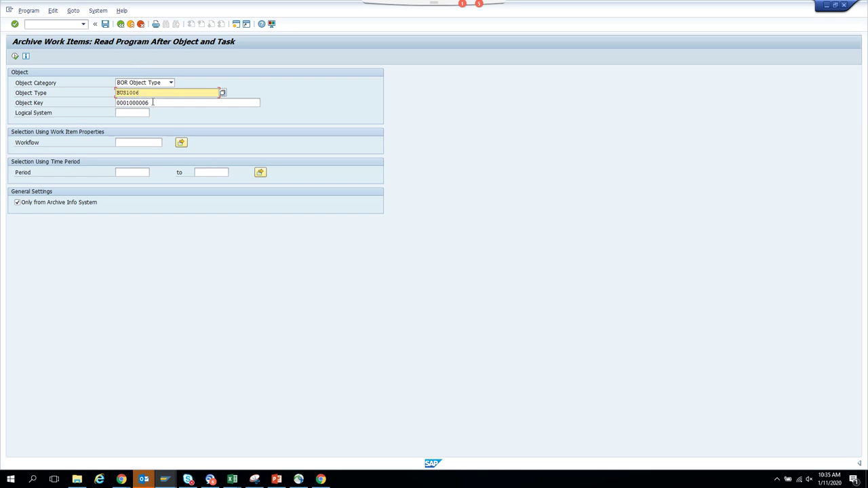
pyautogui.click(121, 24)
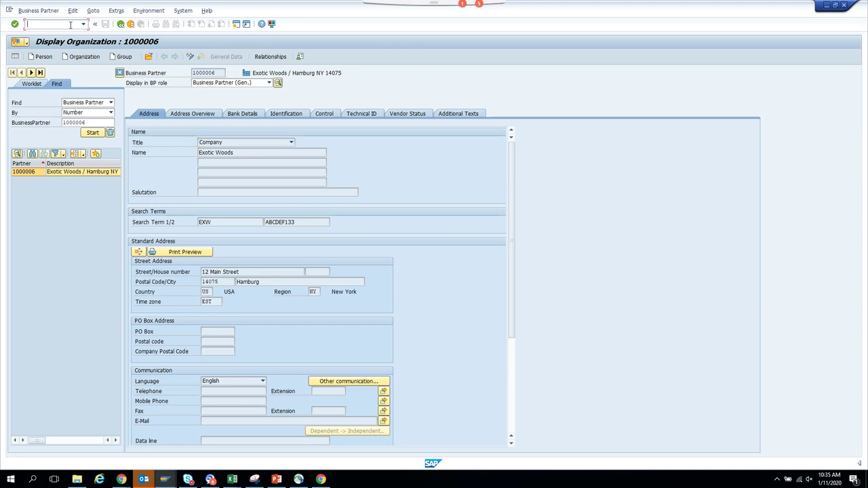
# Open Maintain HR Master Data with /npa30 and choose the second employee from the personnel number search results
pyautogui.write('/')
pyautogui.write('npa30')
pyautogui.press('Return')
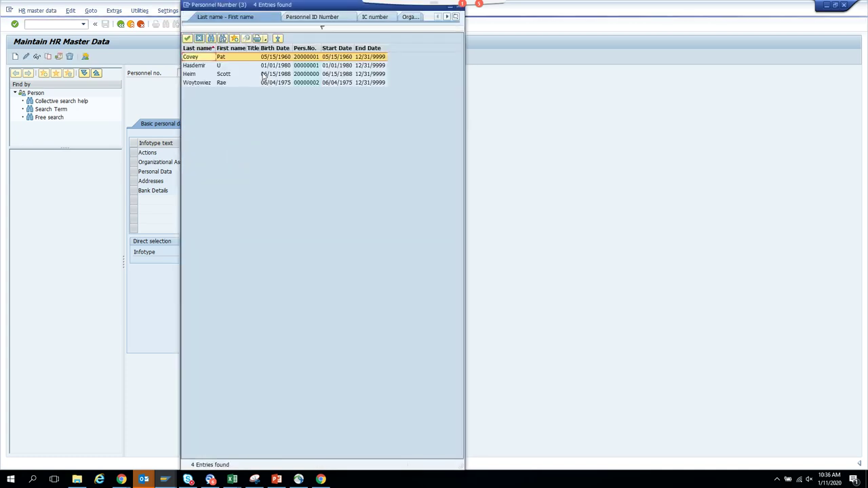
pyautogui.doubleClick(245, 66)
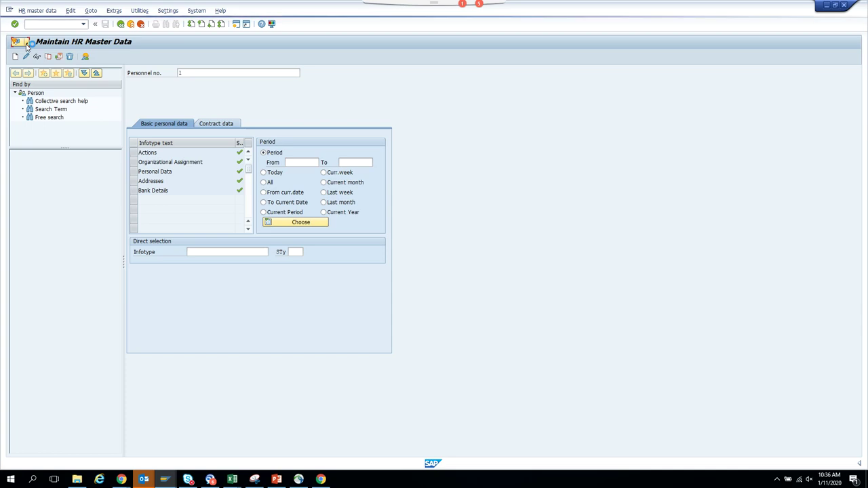
# Open the employee's archived workflows selection, examine its object type and object key, and return to the HR master data
pyautogui.click(26, 43)
pyautogui.moveTo(81, 107)
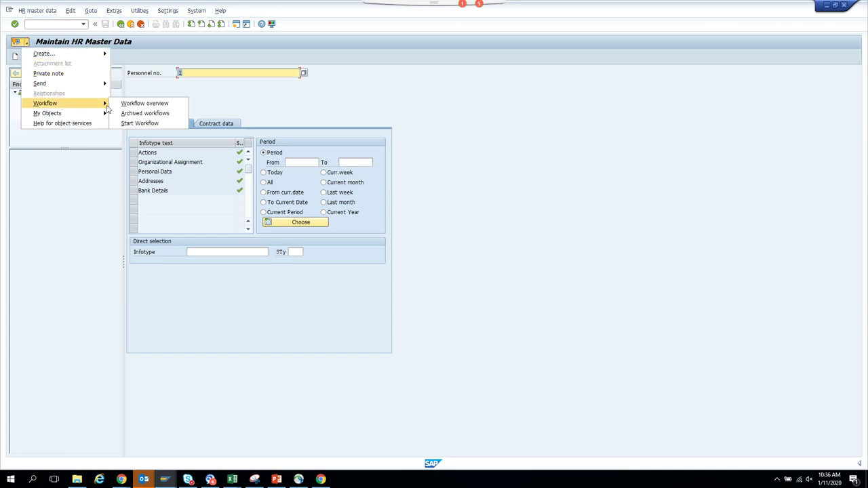
pyautogui.click(153, 112)
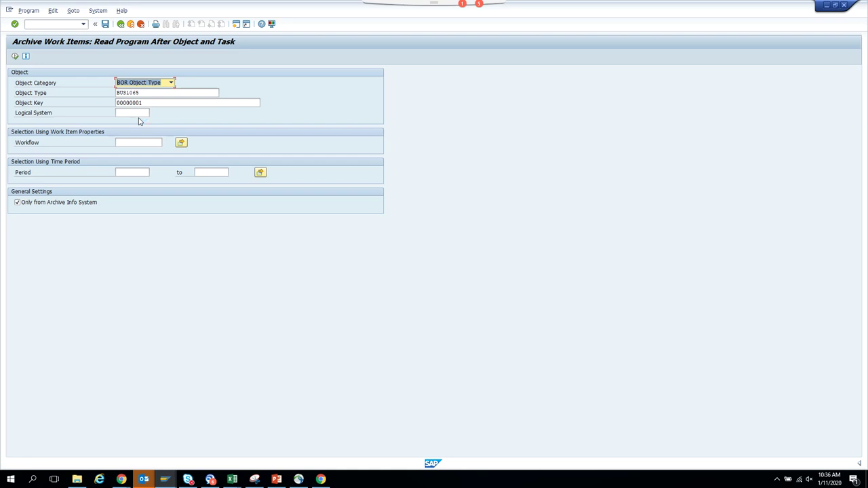
pyautogui.click(277, 480)
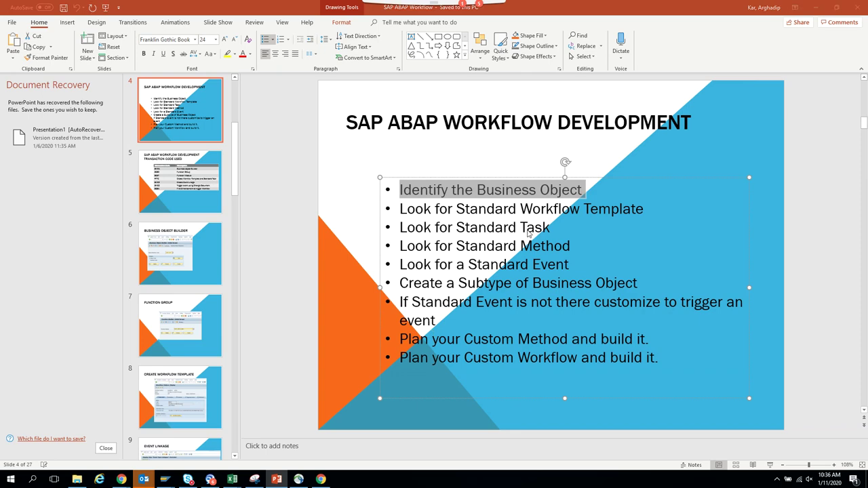
pyautogui.hotkey('alt', 'Tab')
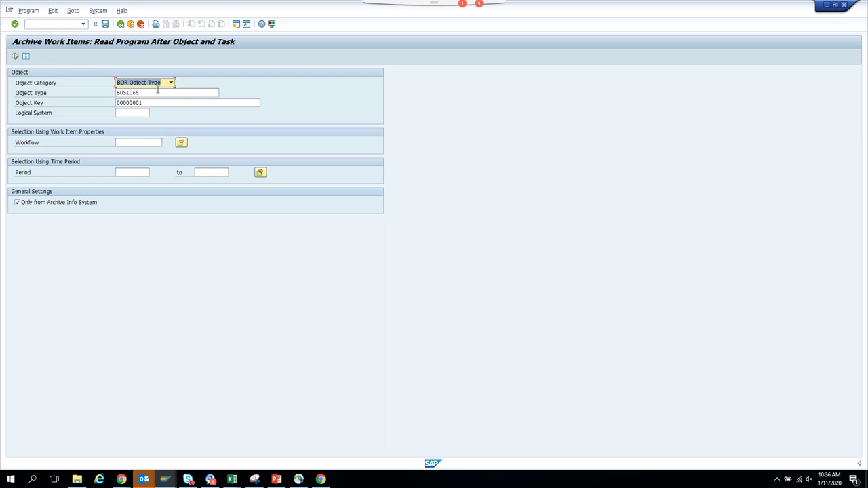
pyautogui.click(122, 28)
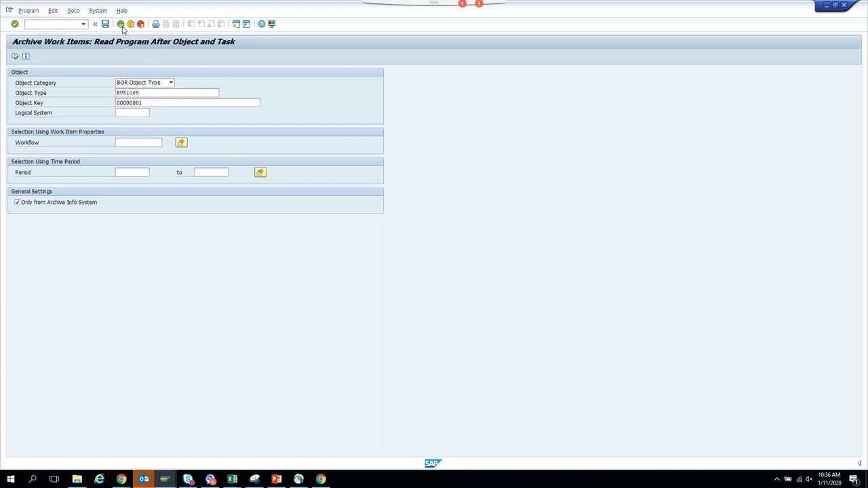
# Open the Business Object Builder with /nswo1 and display the Business Object Repository for all object types
pyautogui.click(77, 24)
pyautogui.write('/nswo1')
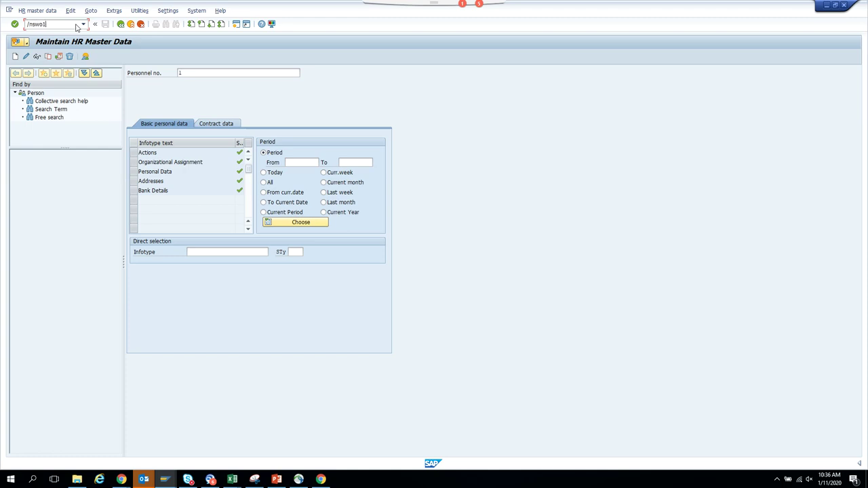
pyautogui.press('Return')
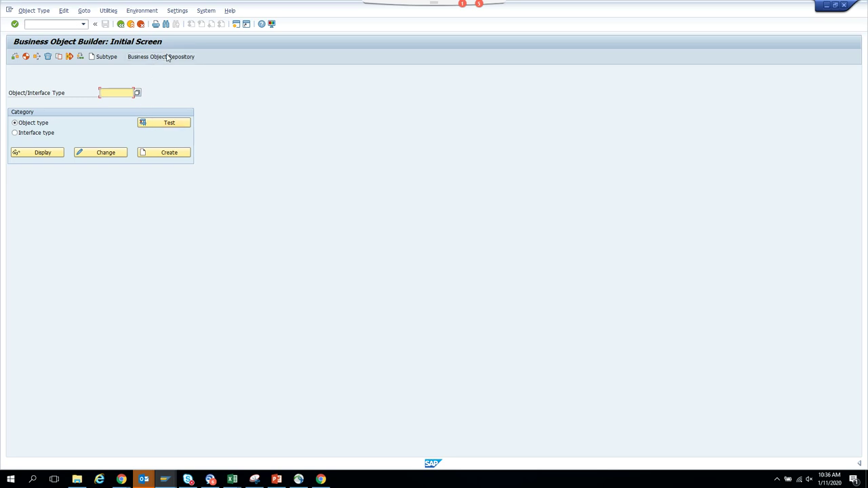
pyautogui.click(166, 59)
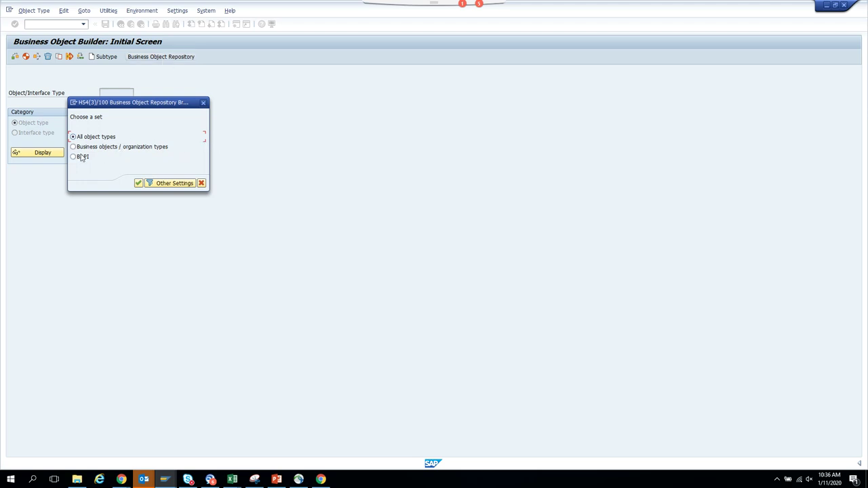
pyautogui.click(139, 184)
pyautogui.click(73, 103)
pyautogui.click(82, 141)
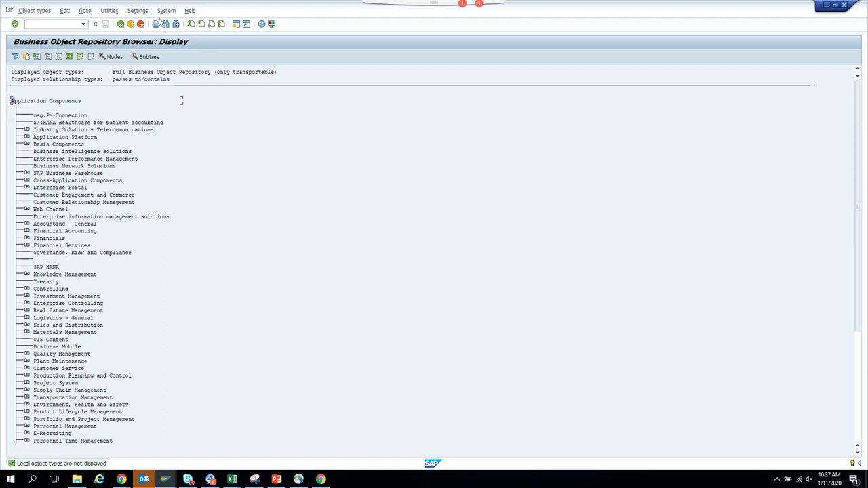
# Expand Materials Management, Purchasing and the Purchase Order object's "passes to" node to examine its subtypes, and leave the repository
pyautogui.click(165, 24)
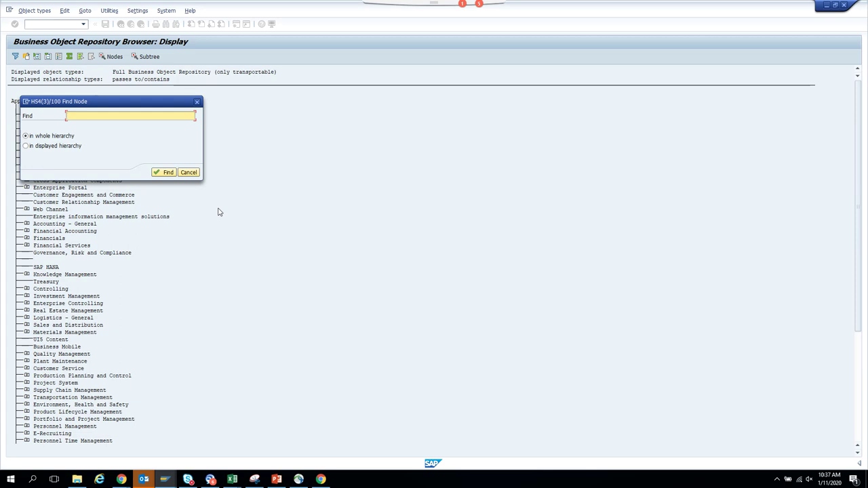
pyautogui.click(197, 101)
pyautogui.click(27, 333)
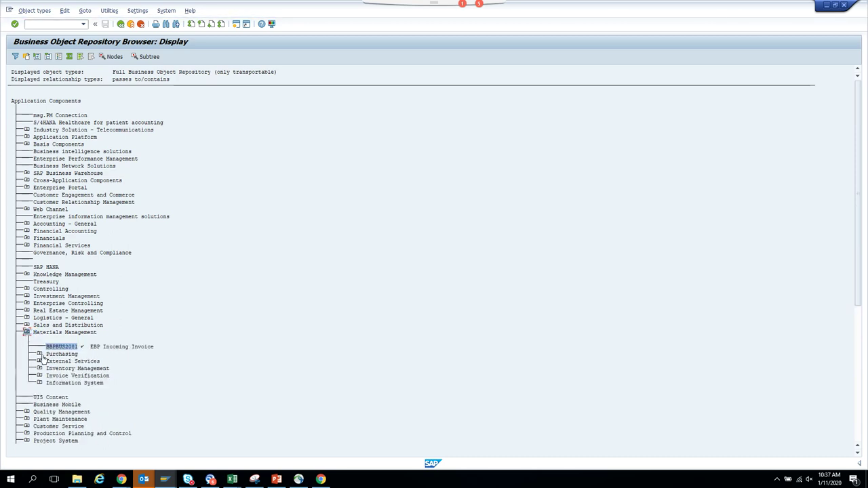
pyautogui.click(40, 354)
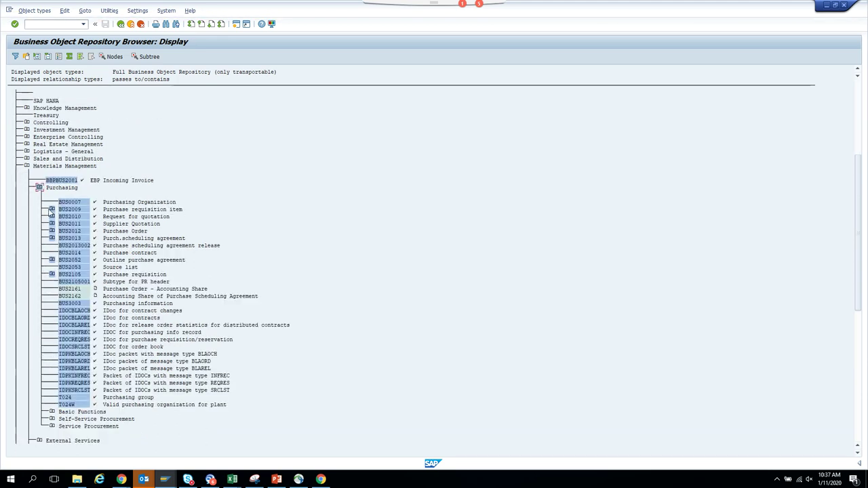
pyautogui.click(52, 232)
pyautogui.click(65, 245)
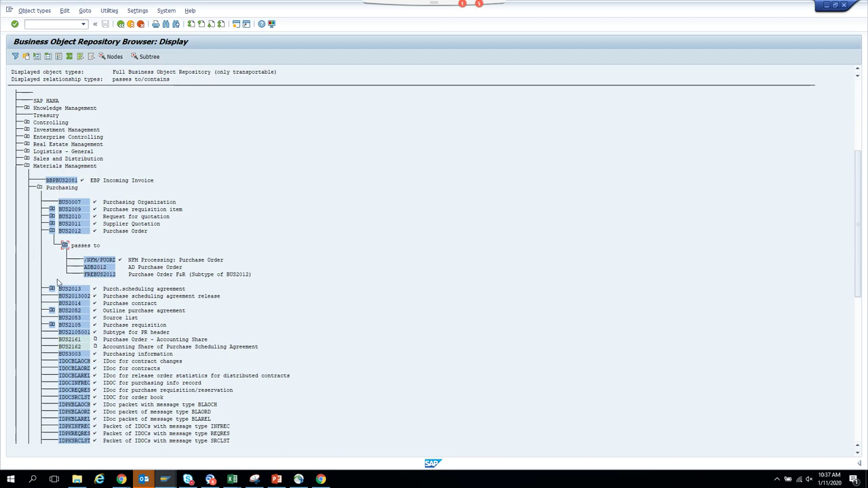
pyautogui.click(124, 26)
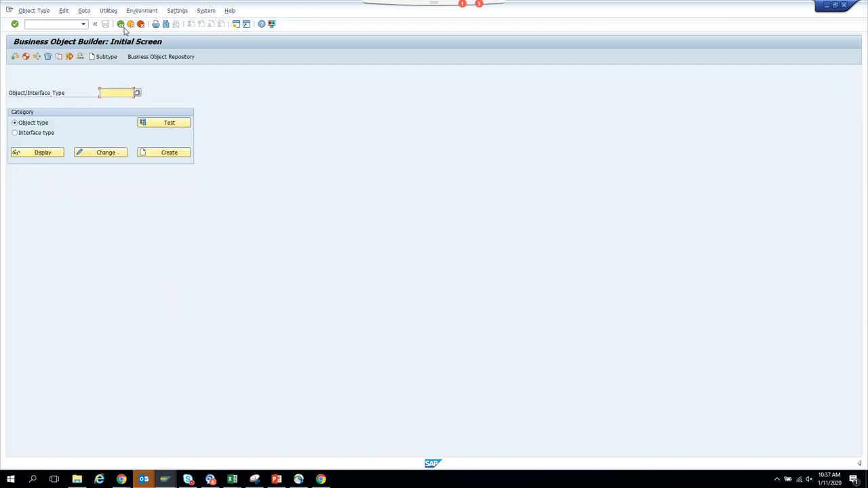
# Run a where-used list for object type BUS2012 in tasks
pyautogui.click(154, 60)
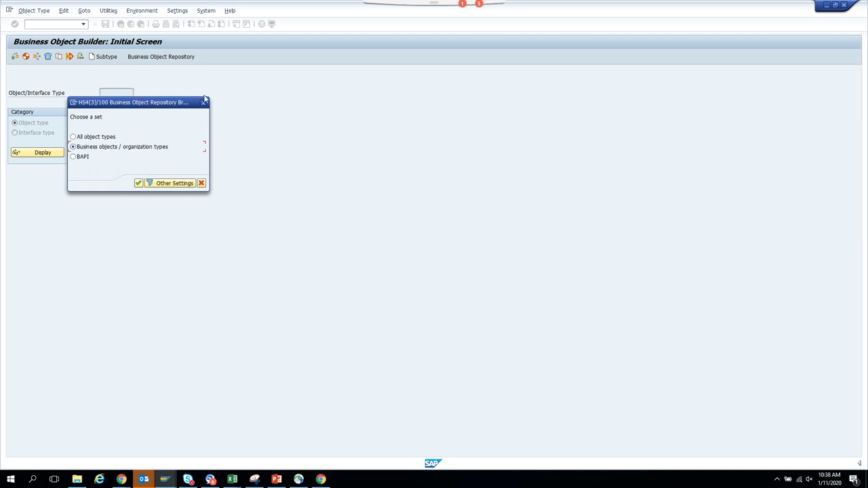
pyautogui.press('Escape')
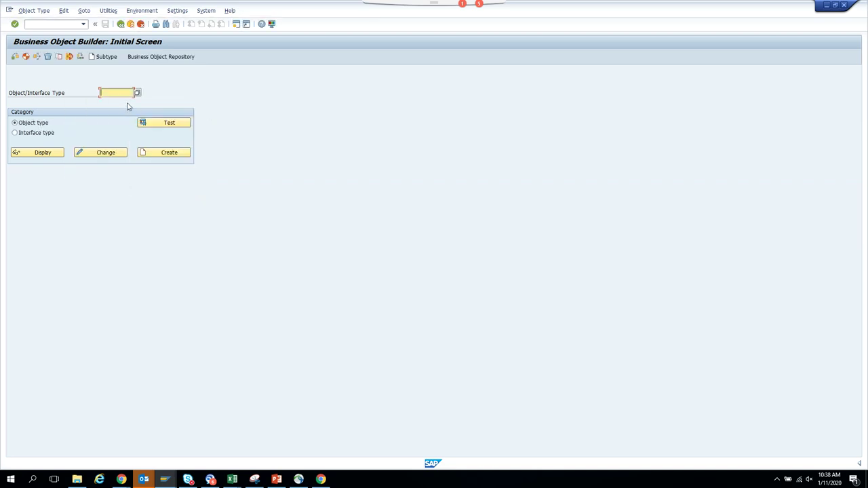
pyautogui.write('bu')
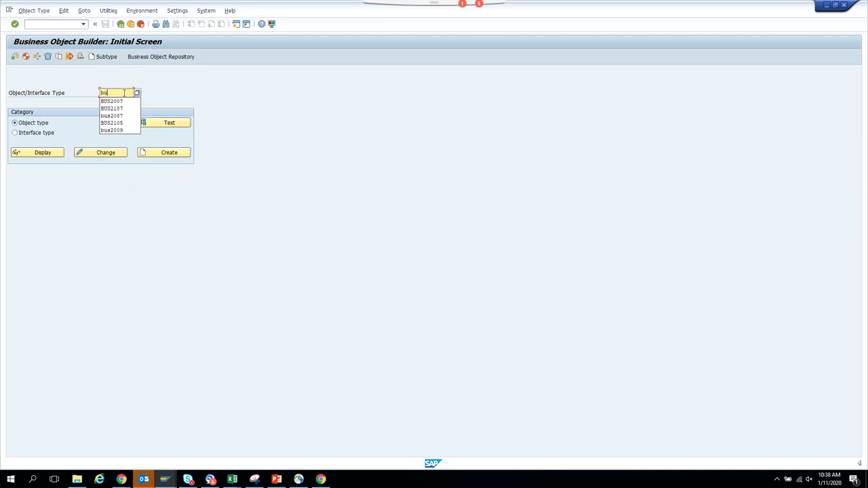
pyautogui.write('s2012')
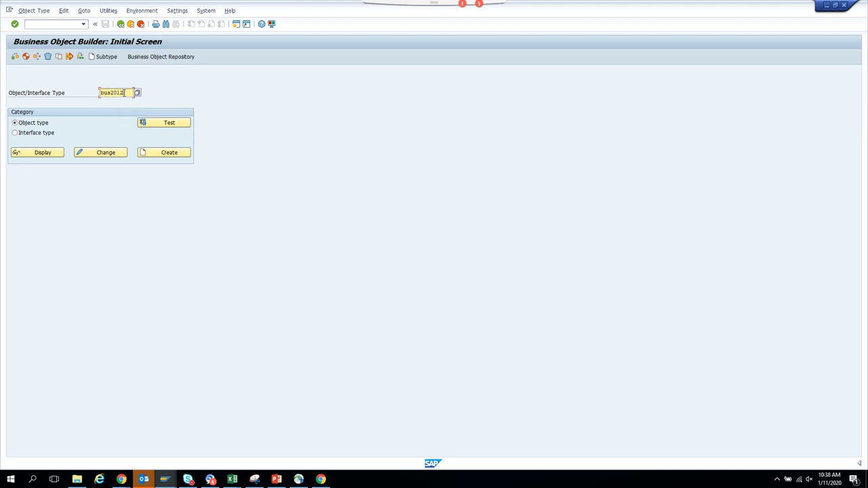
pyautogui.click(37, 56)
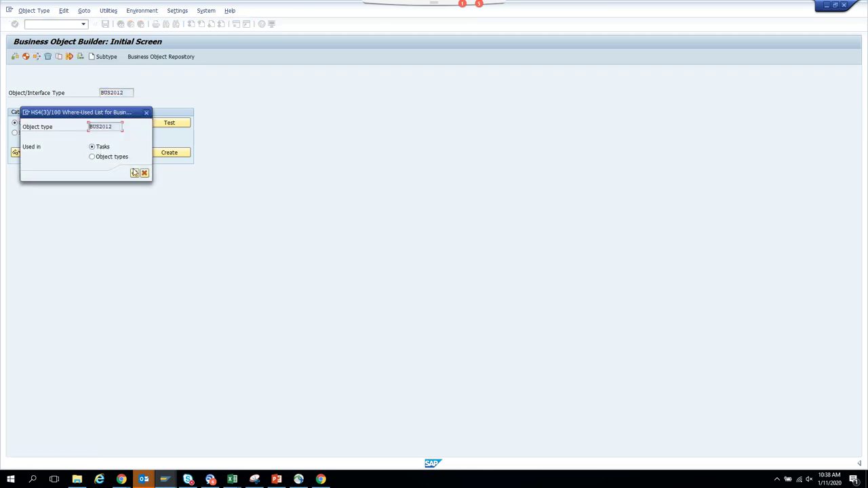
pyautogui.click(135, 173)
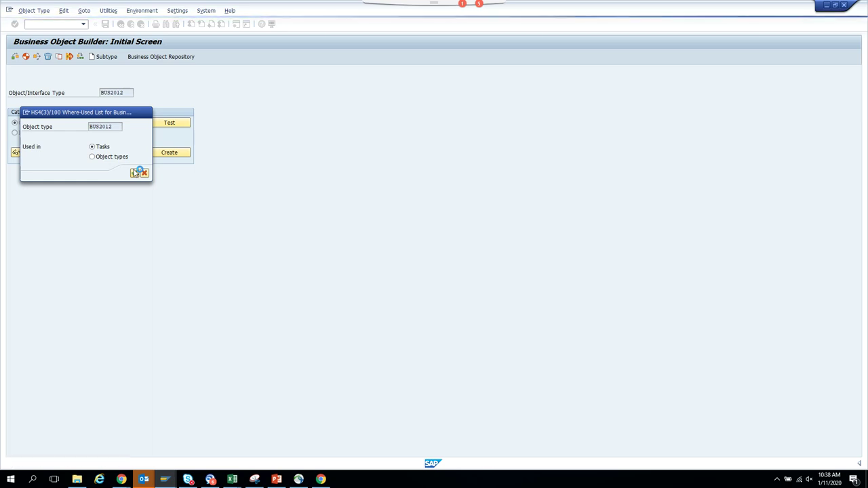
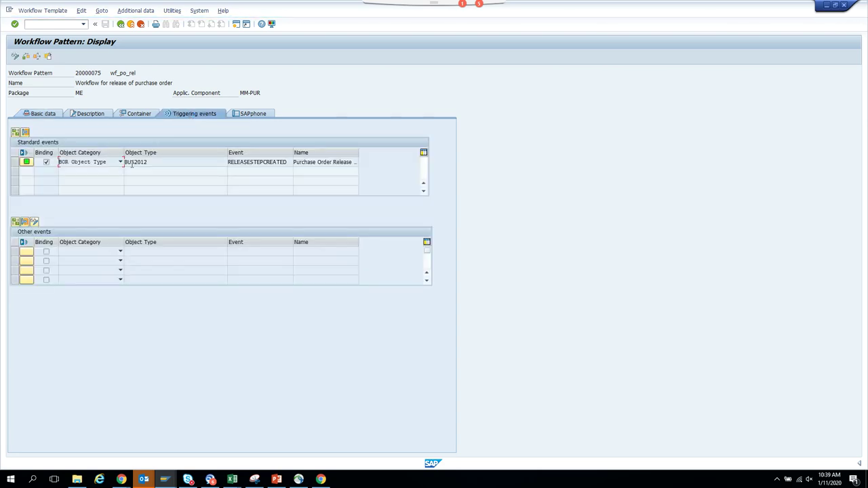
# View the basic data of workflow pattern 20000075 and open its definition in the Workflow Builder
pyautogui.click(45, 115)
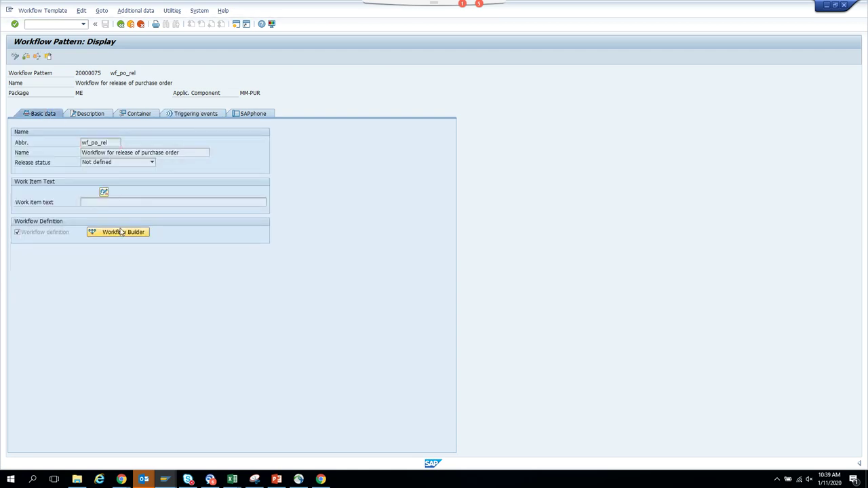
pyautogui.click(121, 231)
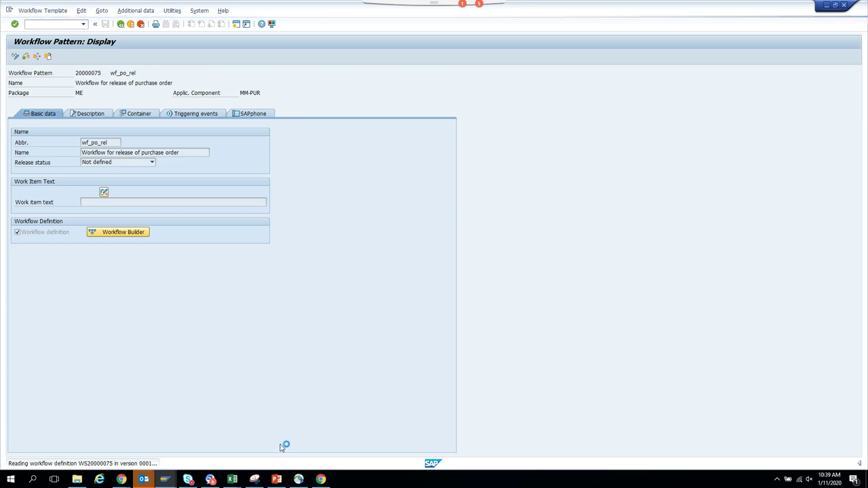
pyautogui.click(276, 480)
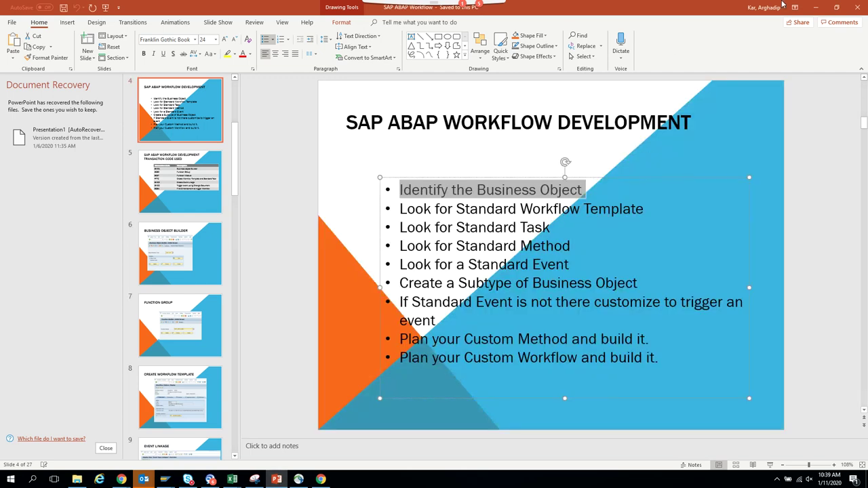
pyautogui.click(816, 6)
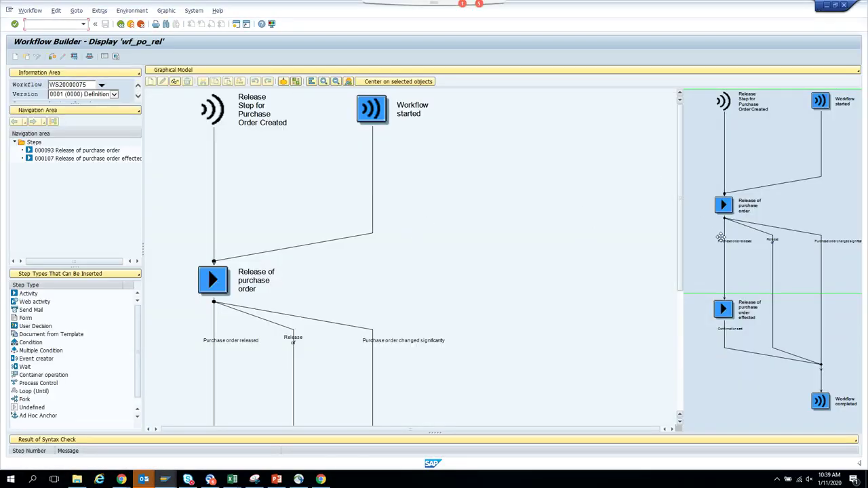
# Open the "Release of purchase order" activity in the workflow diagram to examine its task
pyautogui.moveTo(726, 204); pyautogui.dragTo(740, 230)
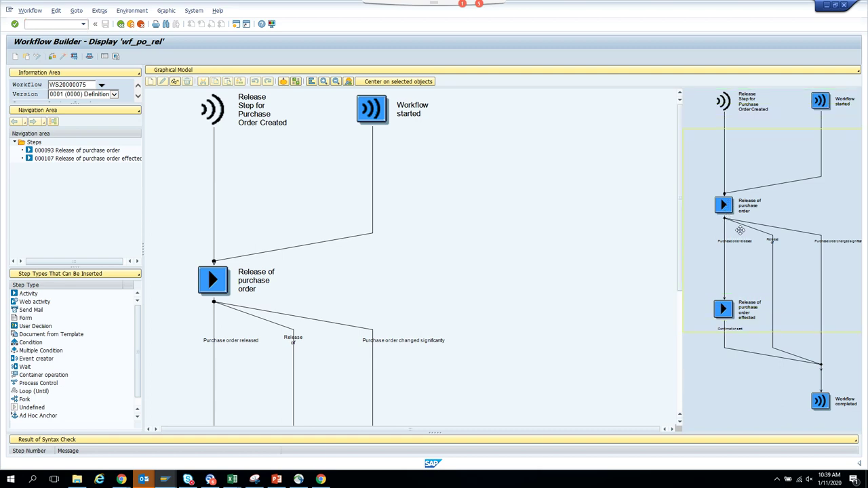
pyautogui.moveTo(740, 230); pyautogui.dragTo(740, 231)
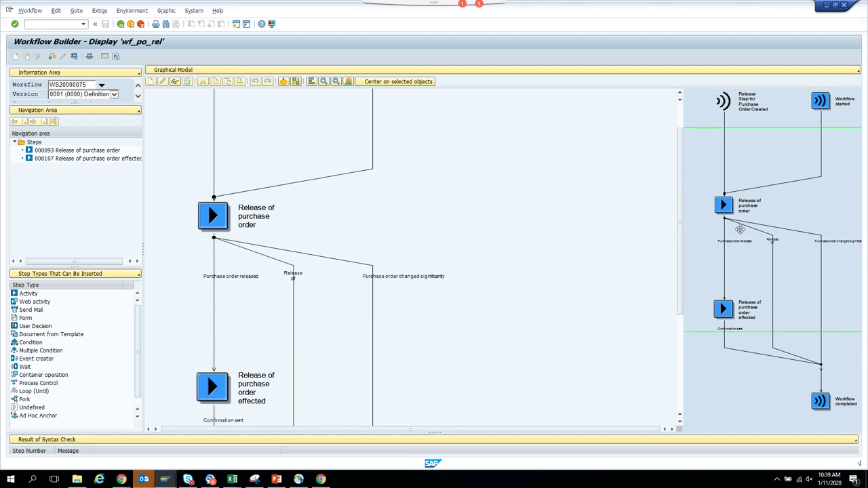
pyautogui.click(264, 231)
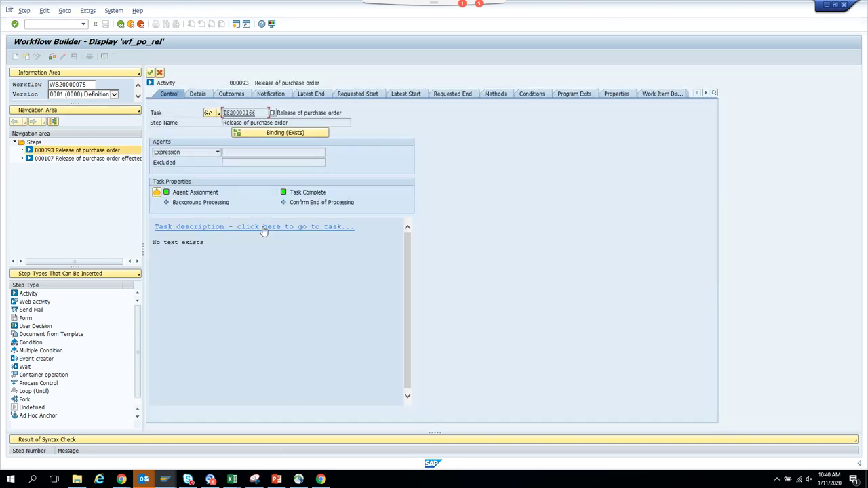
# Open standard task TS20000166 from the activity and go to the object type behind its SINGLERELEASE method
pyautogui.doubleClick(238, 113)
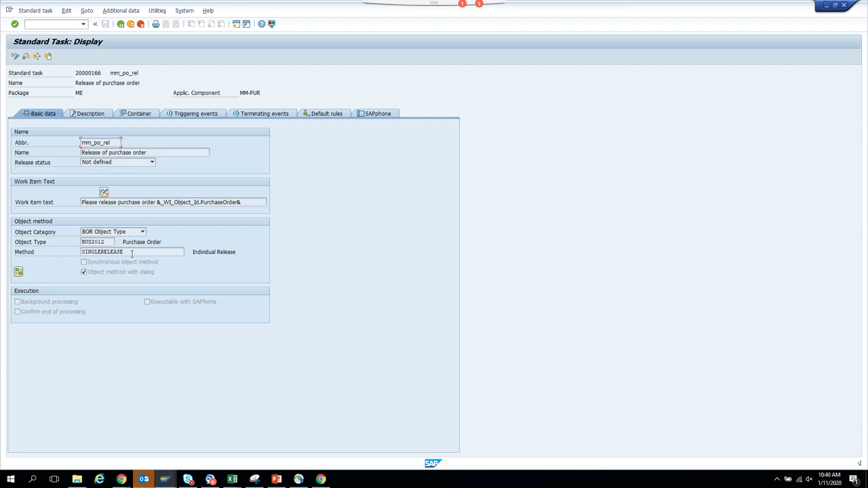
pyautogui.moveTo(132, 253); pyautogui.dragTo(77, 254)
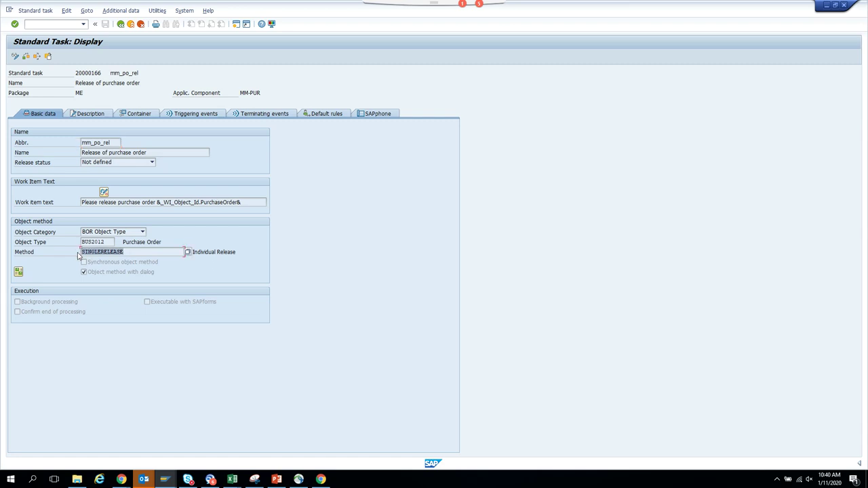
pyautogui.doubleClick(101, 251)
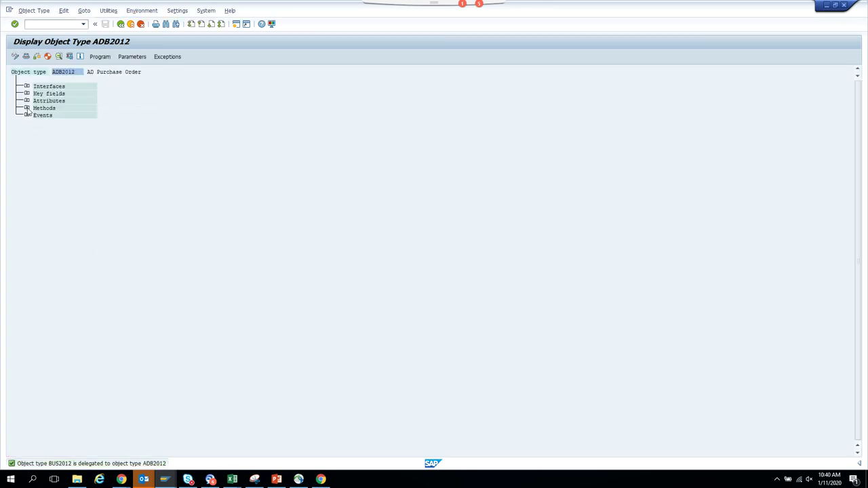
# Expand the object type's methods, examine the program code of SingleRelease, and return to the workflow diagram
pyautogui.click(26, 108)
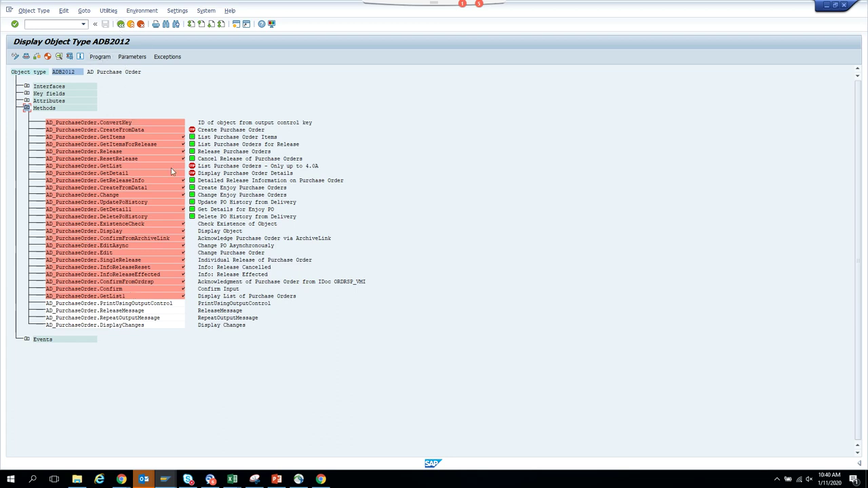
pyautogui.click(135, 261)
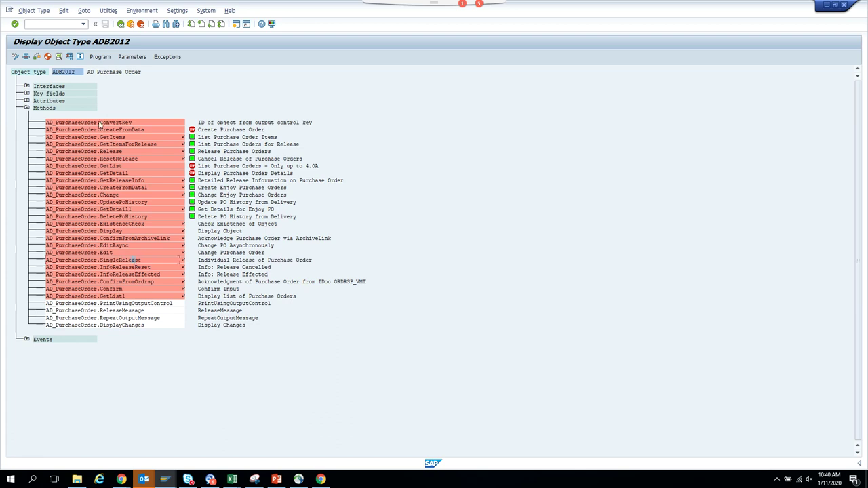
pyautogui.click(100, 57)
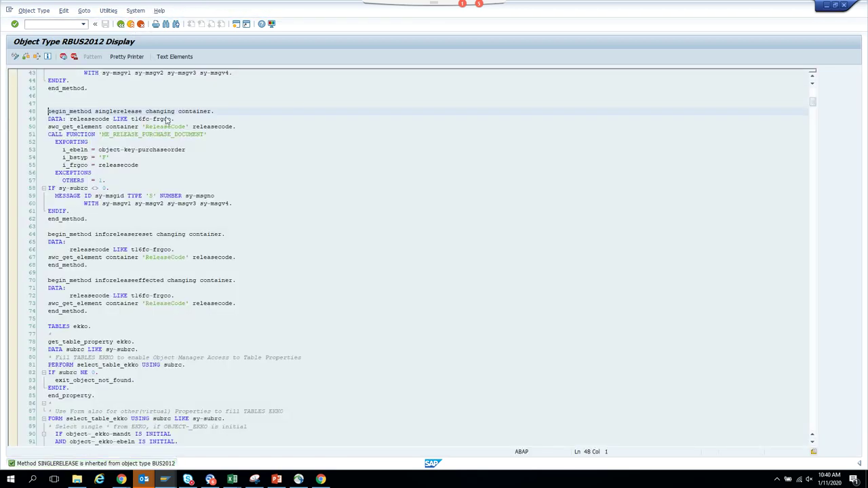
pyautogui.click(120, 24)
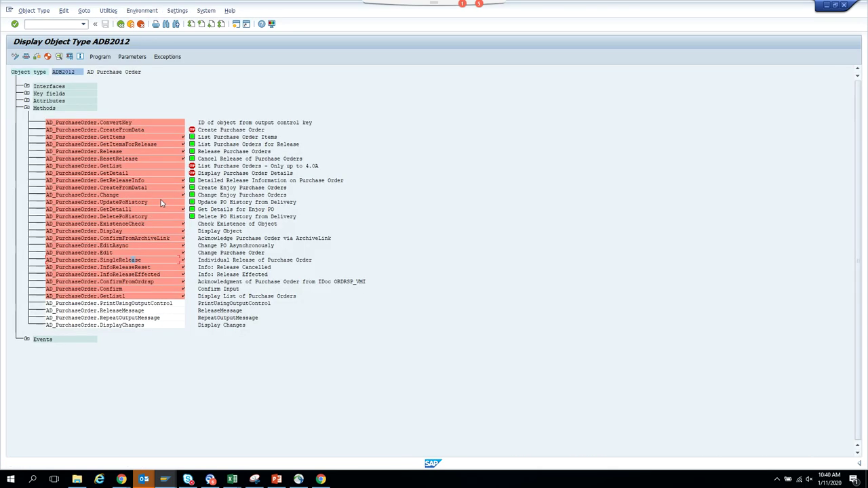
pyautogui.click(121, 25)
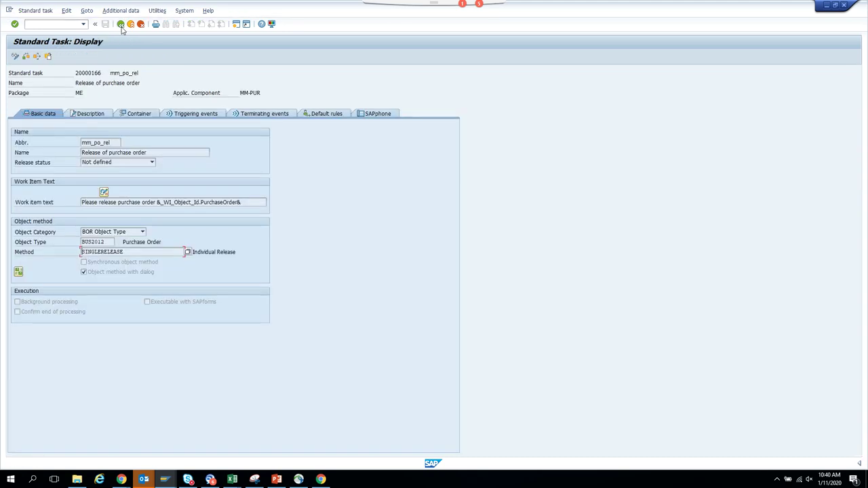
pyautogui.click(121, 24)
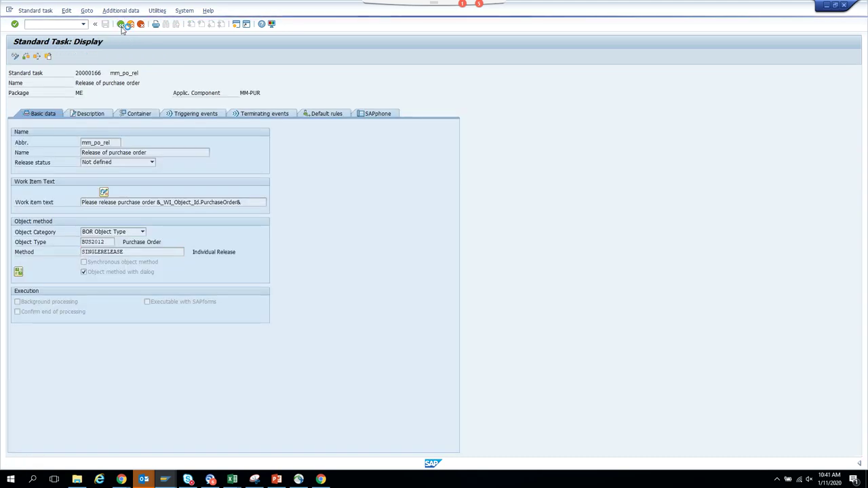
pyautogui.click(120, 24)
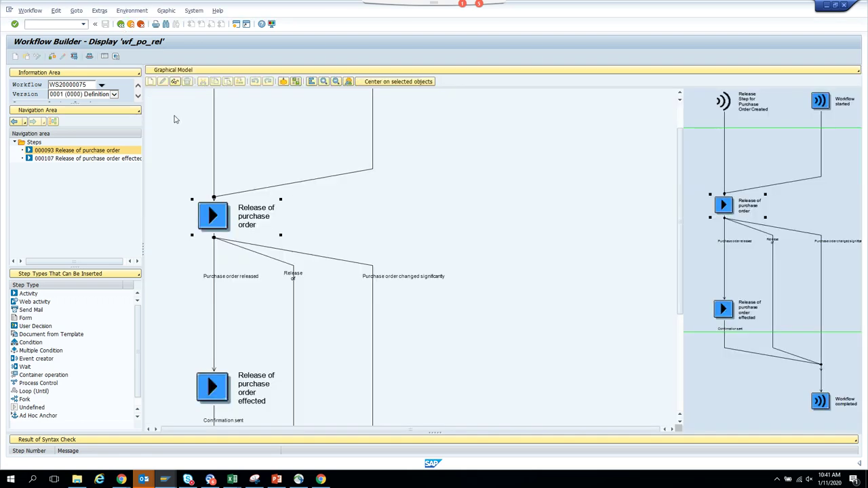
# Reopen the "Release of purchase order" activity's task, review the source code of its SINGLERELEASE method, and return to the task
pyautogui.doubleClick(253, 222)
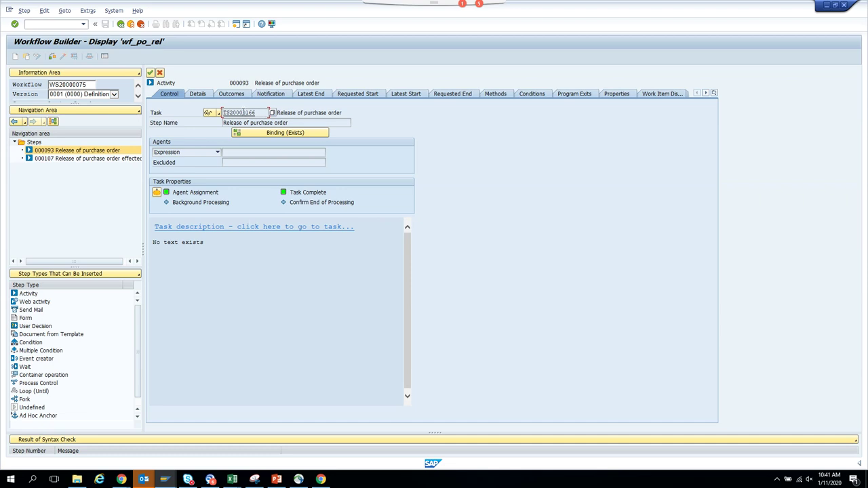
pyautogui.doubleClick(245, 112)
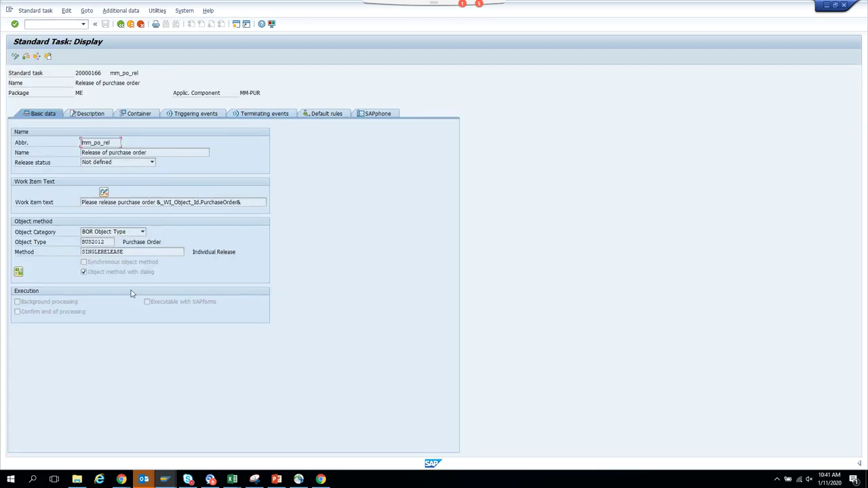
pyautogui.doubleClick(103, 252)
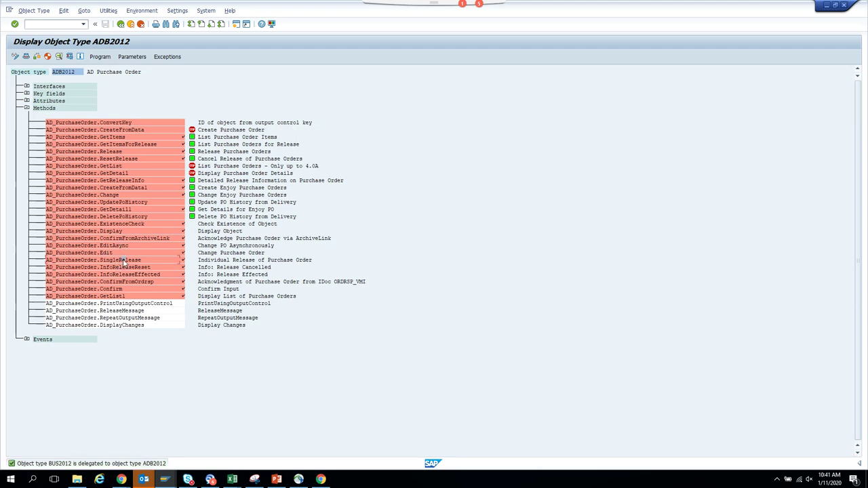
pyautogui.click(111, 58)
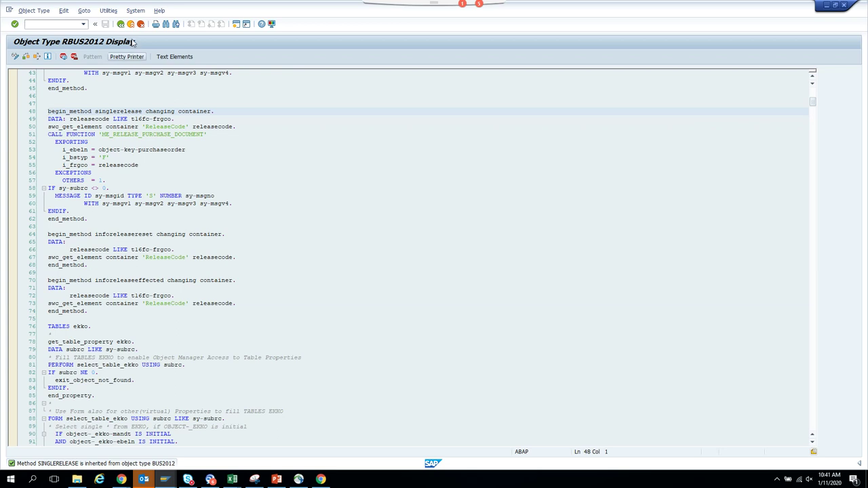
pyautogui.click(119, 24)
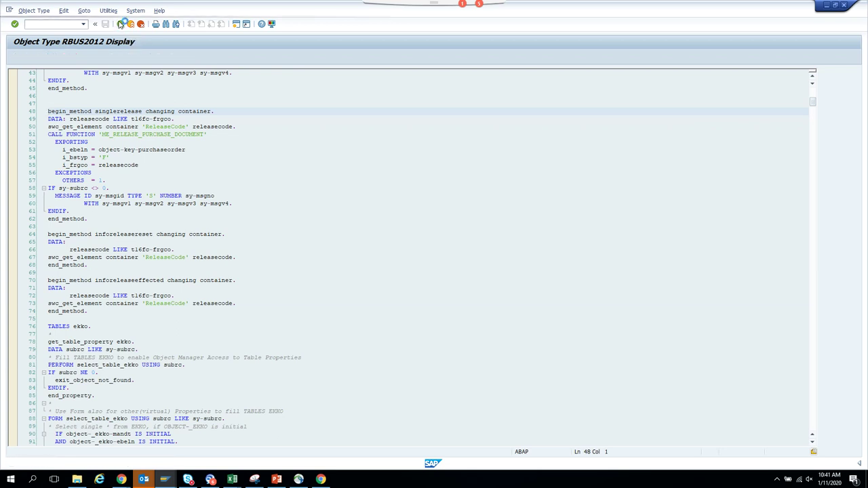
pyautogui.click(119, 23)
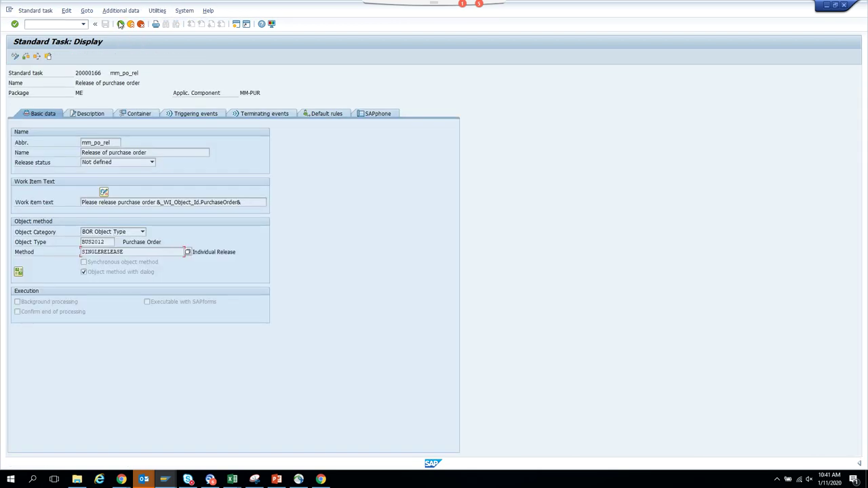
# Check the workflow development checklist in PowerPoint and, back in SAP, examine the triggering events of workflow pattern 20000075
pyautogui.click(276, 479)
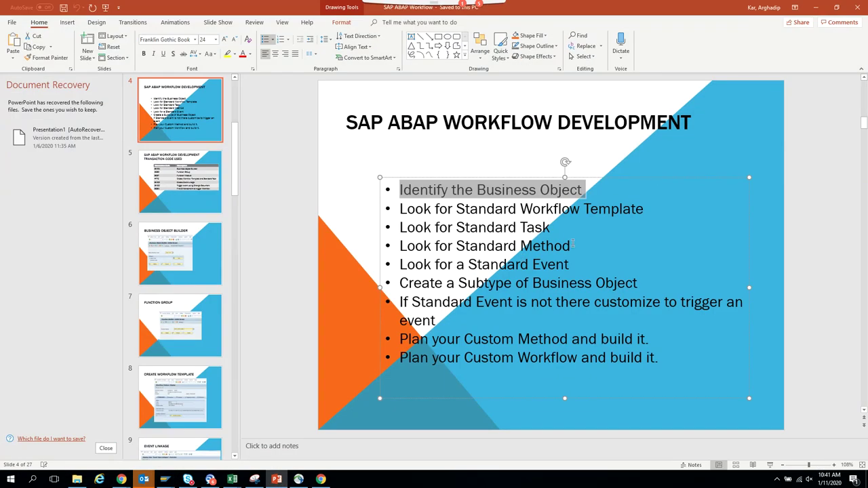
pyautogui.click(816, 7)
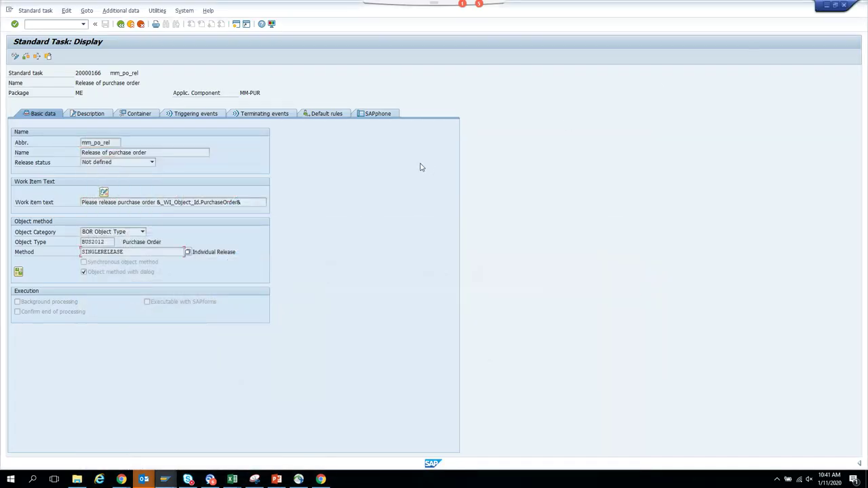
pyautogui.click(121, 25)
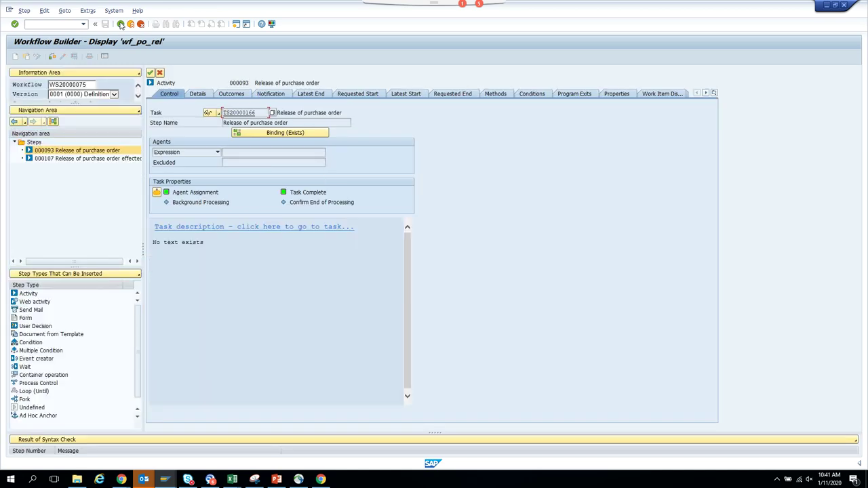
pyautogui.click(120, 25)
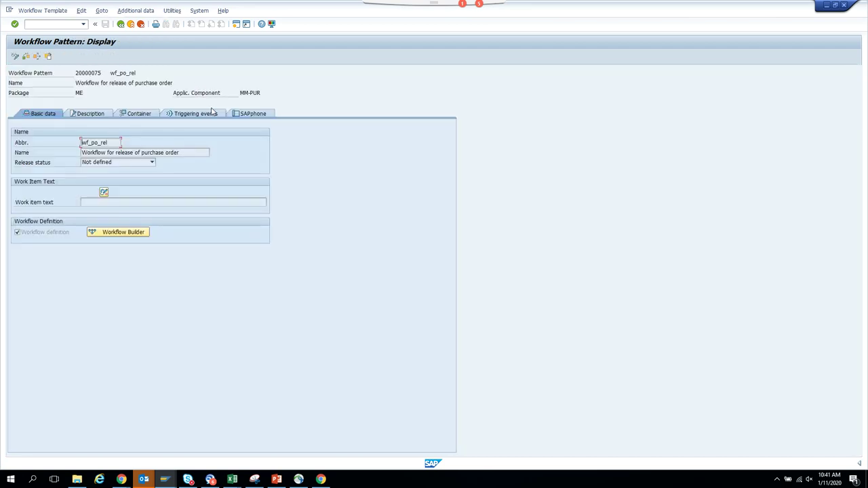
pyautogui.click(200, 114)
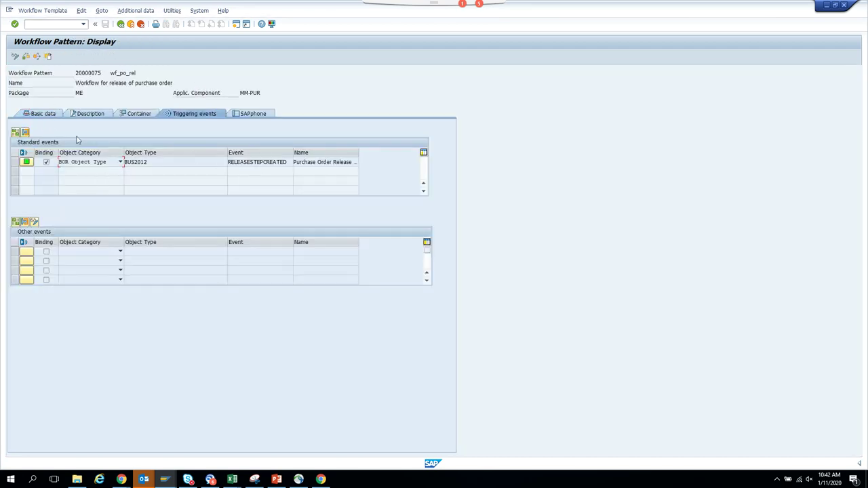
pyautogui.click(46, 114)
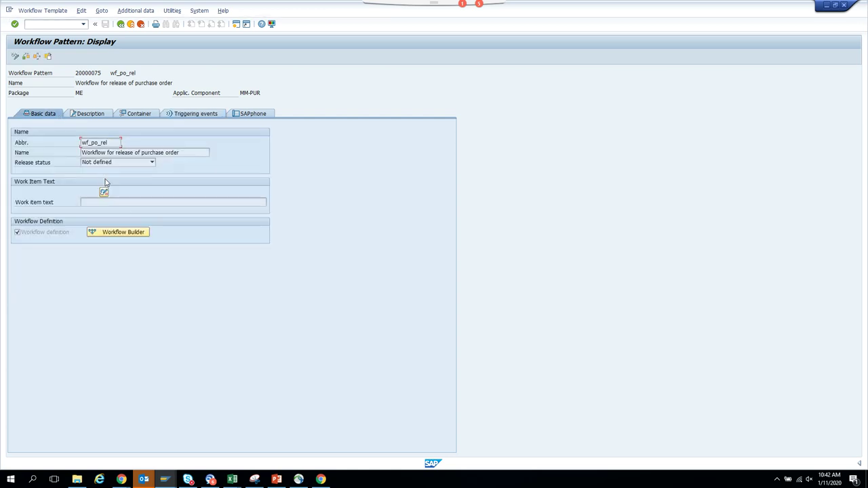
# Examine the start events in the basic data of the Workflow Builder definition, and switch to the PowerPoint checklist
pyautogui.click(132, 237)
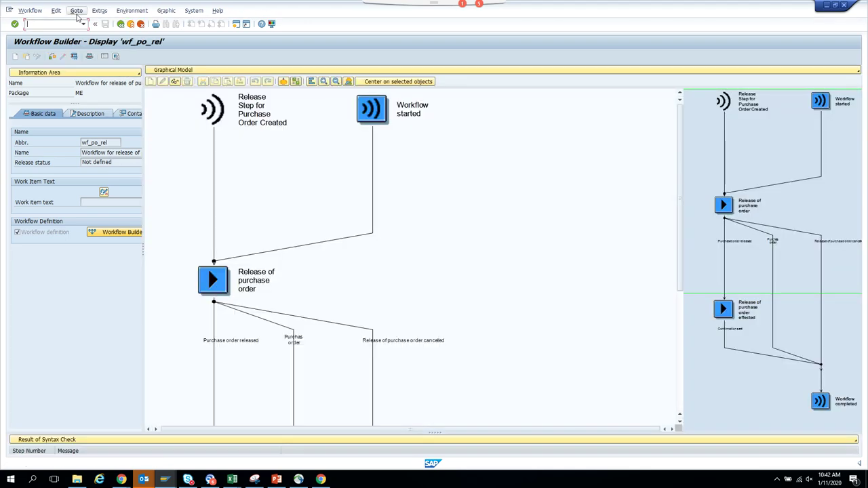
pyautogui.click(76, 11)
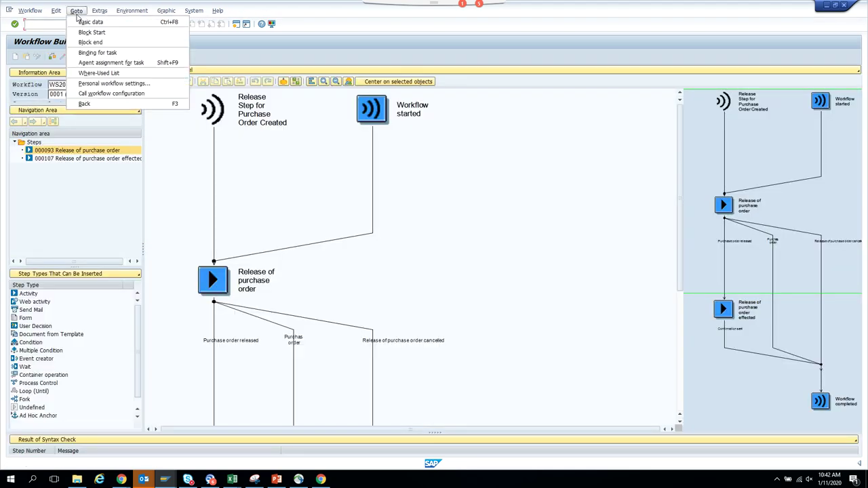
pyautogui.click(83, 21)
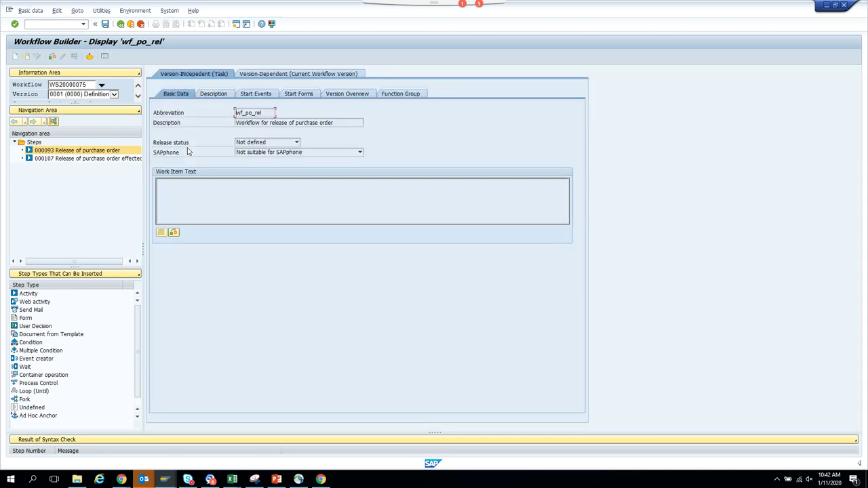
pyautogui.click(266, 100)
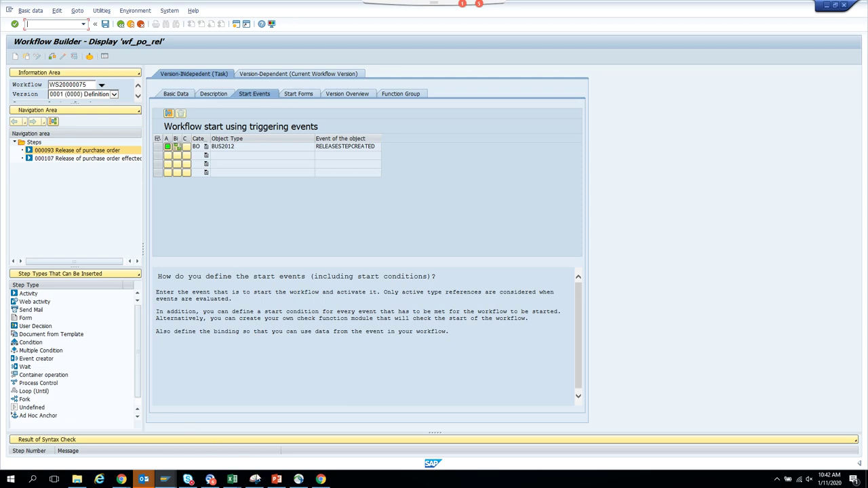
pyautogui.click(276, 479)
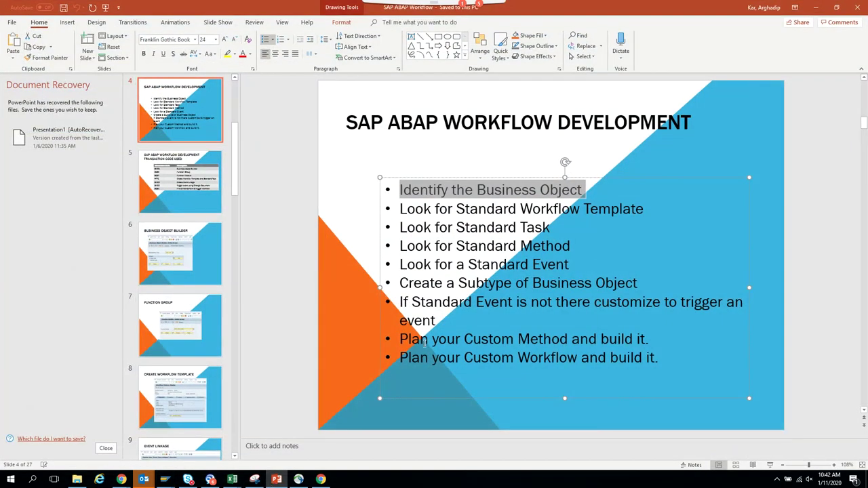